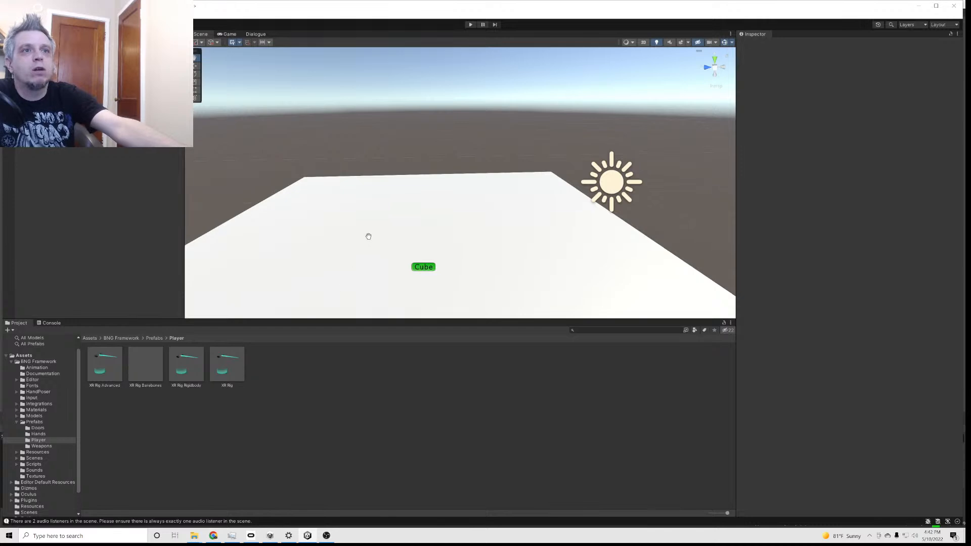
Add the XR Rig Advanced prefab to the scene over the white floor and raise it to about Y 4.44
left_click_drag(105, 379, 408, 231)
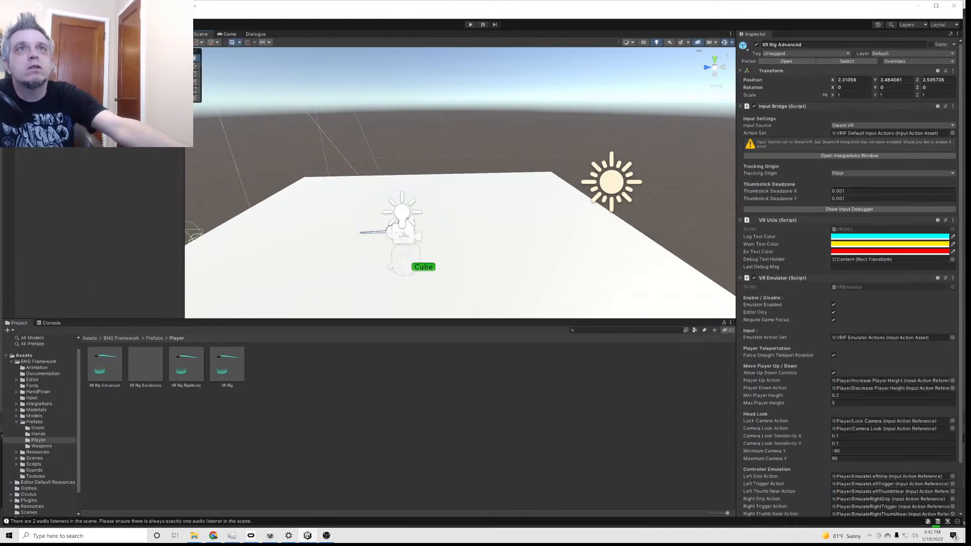
key("w")
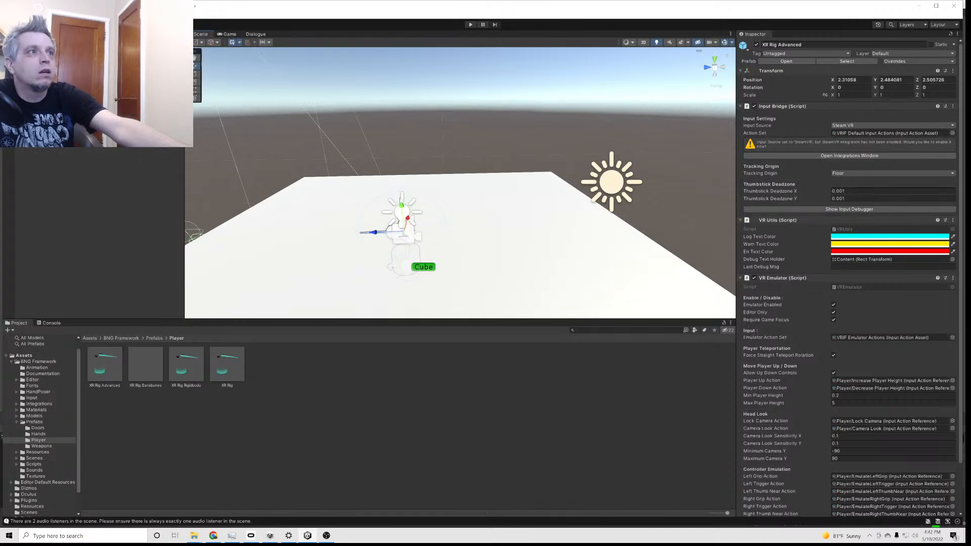
left_click_drag(401, 205, 393, 135)
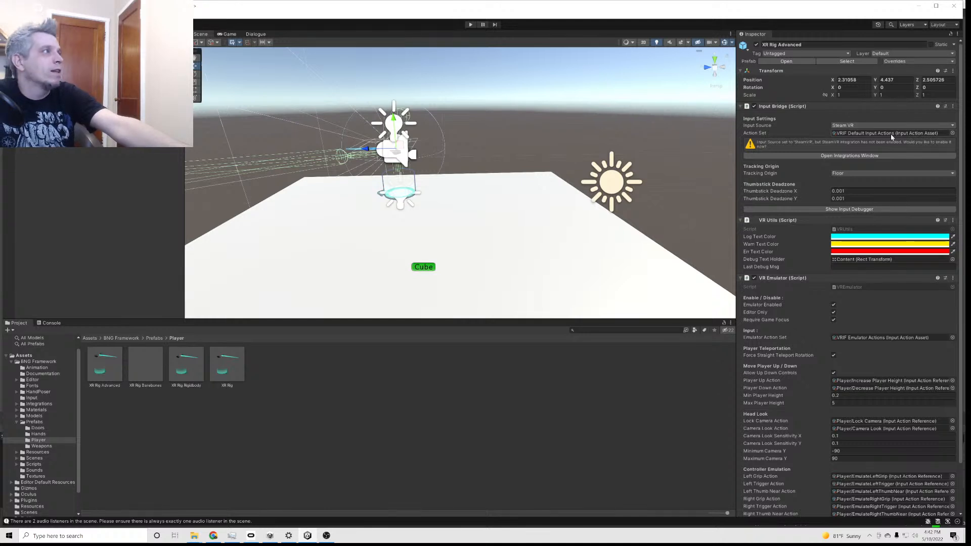
Set the XR Rig Advanced's Input Source to XR Input and unpack its prefab
left_click(841, 126)
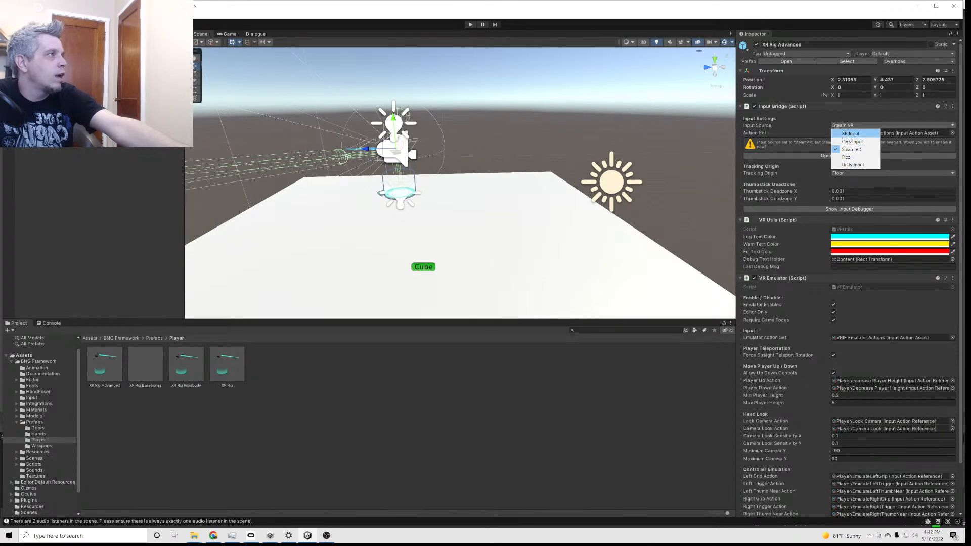
left_click(850, 134)
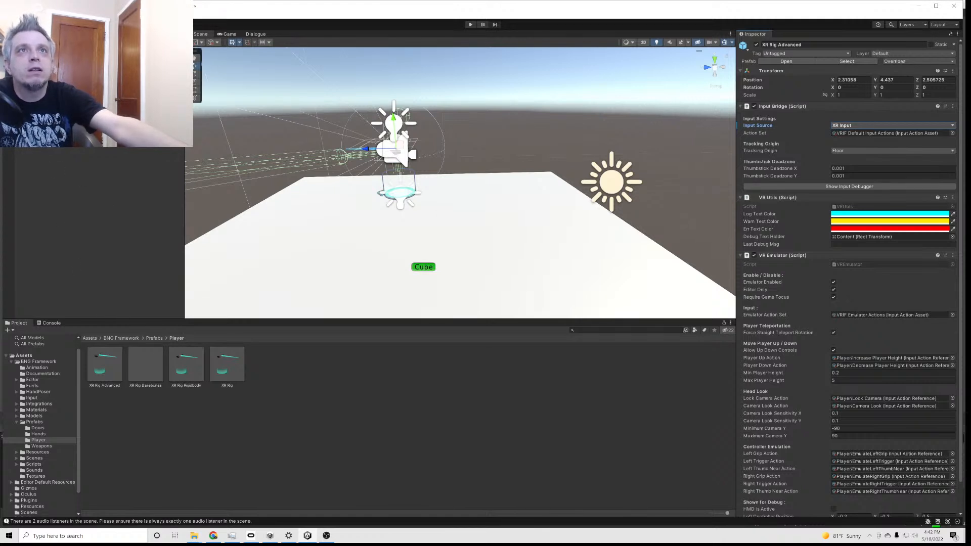
right_click(59, 148)
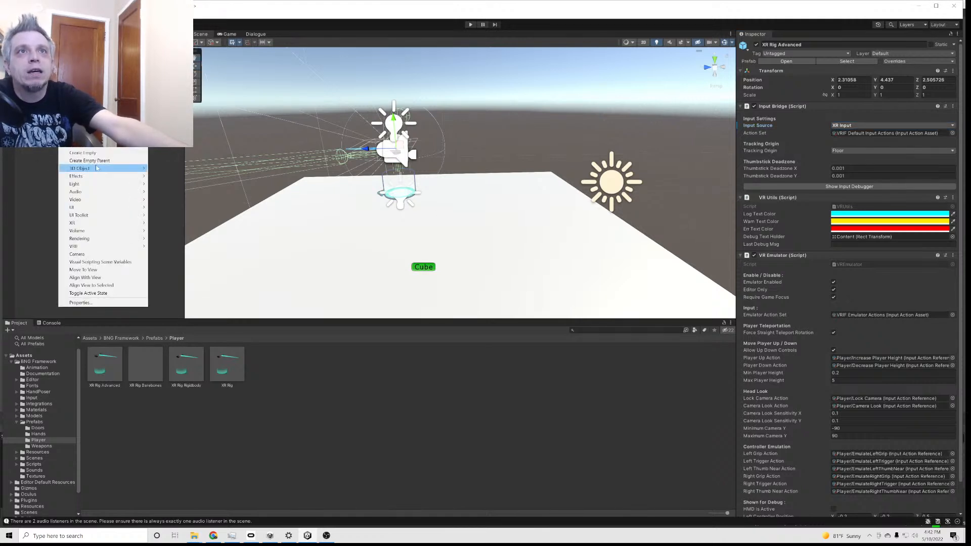
mouse_move(101, 144)
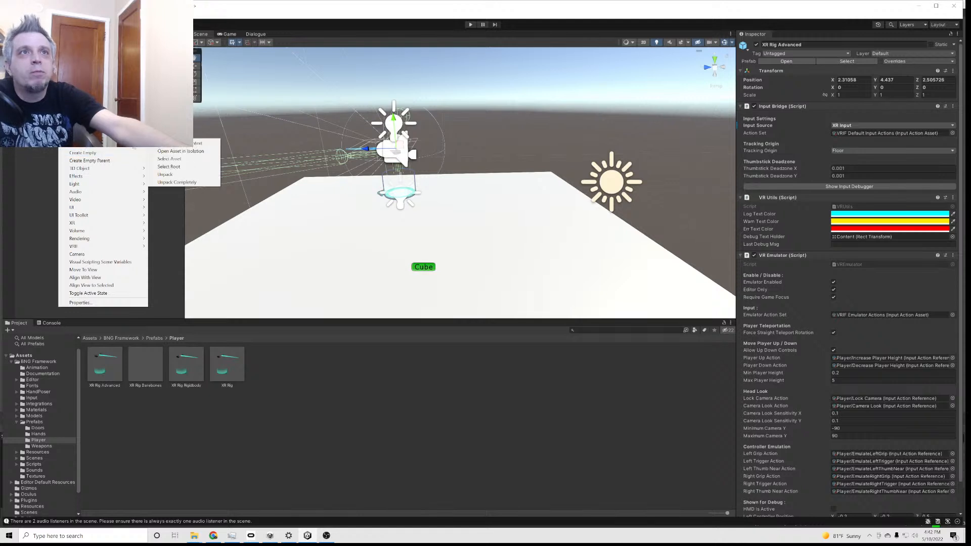
left_click(172, 175)
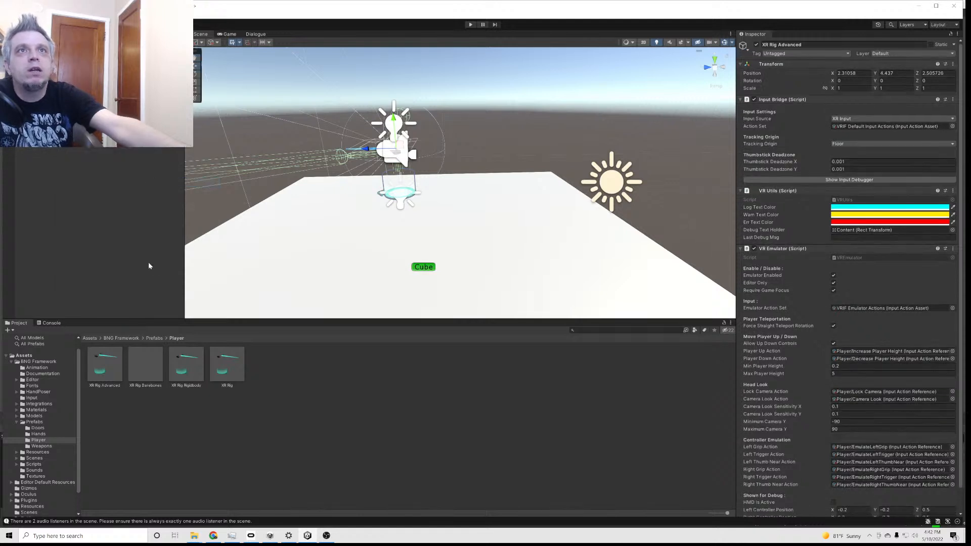
Add the Dialogue Manager prefab from the Pixel Crushers Dialogue System Prefabs folder to the scene
left_click(17, 422)
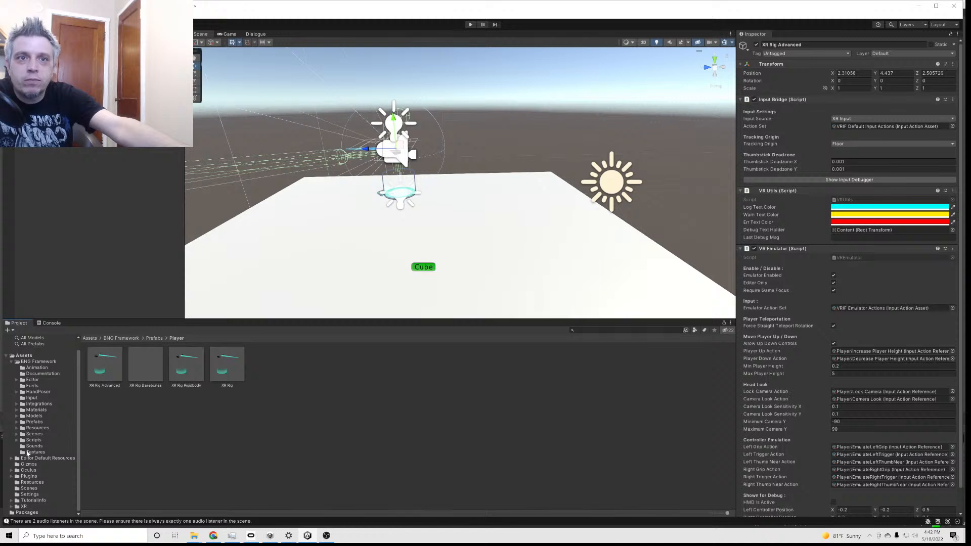
left_click(11, 476)
scroll(11, 478, "down", 1)
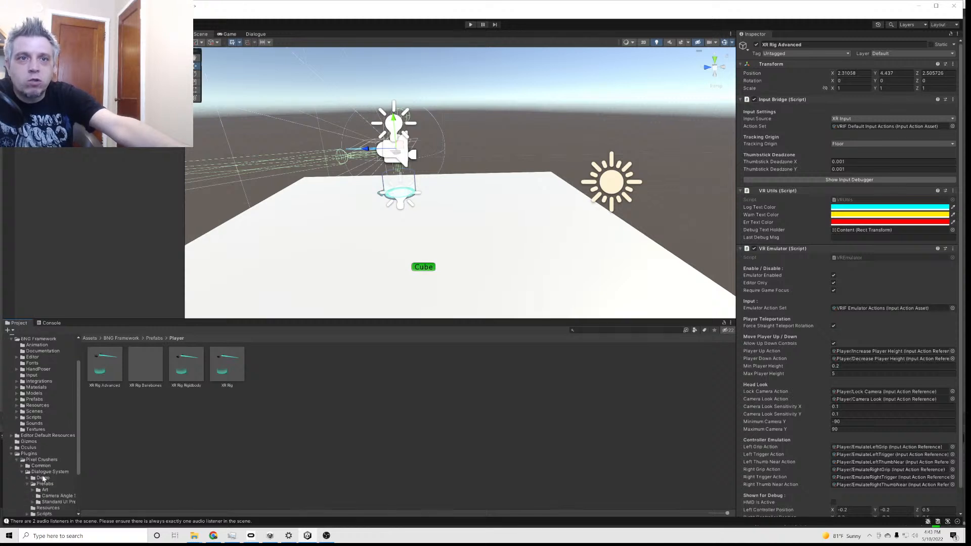
scroll(42, 476, "down", 1)
left_click(44, 461)
left_click(225, 371)
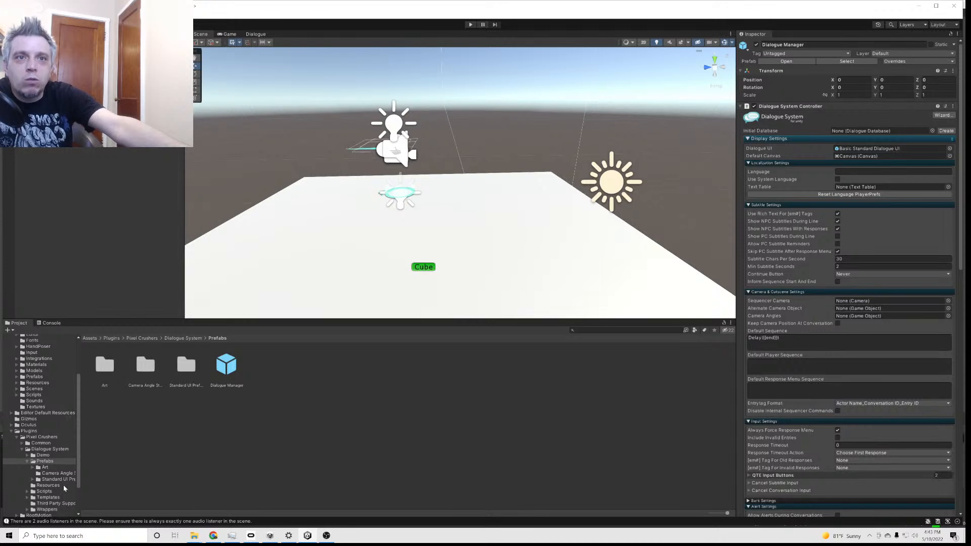
Add the Basic Standard Dialogue UI prefab from the Standard UI Prefabs Basic templates folder to the scene
scroll(44, 477, "down", 2)
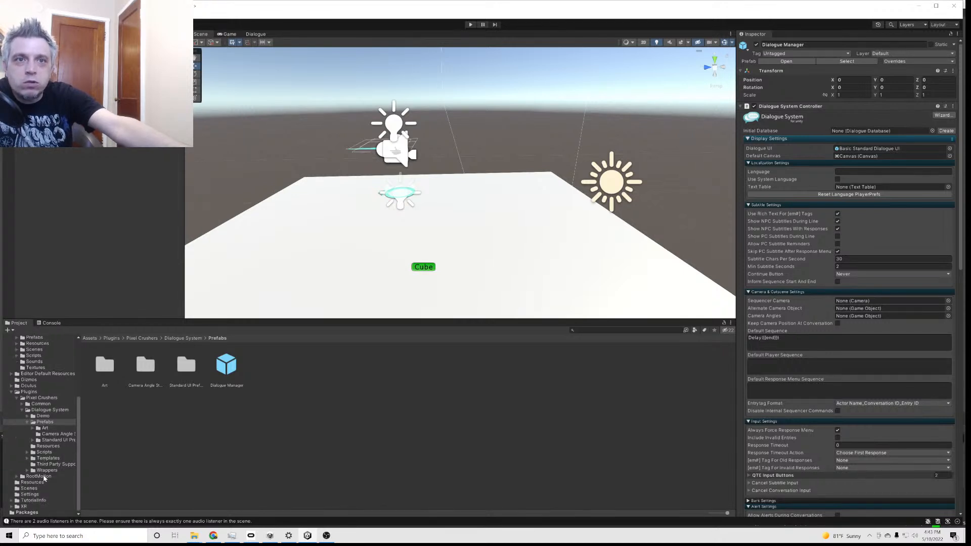
left_click(40, 440)
left_click(33, 442)
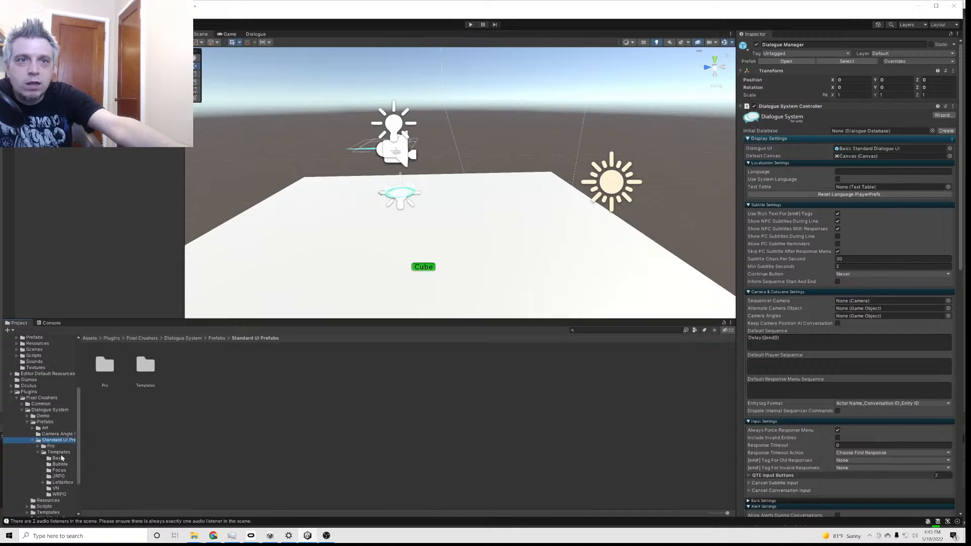
left_click(56, 459)
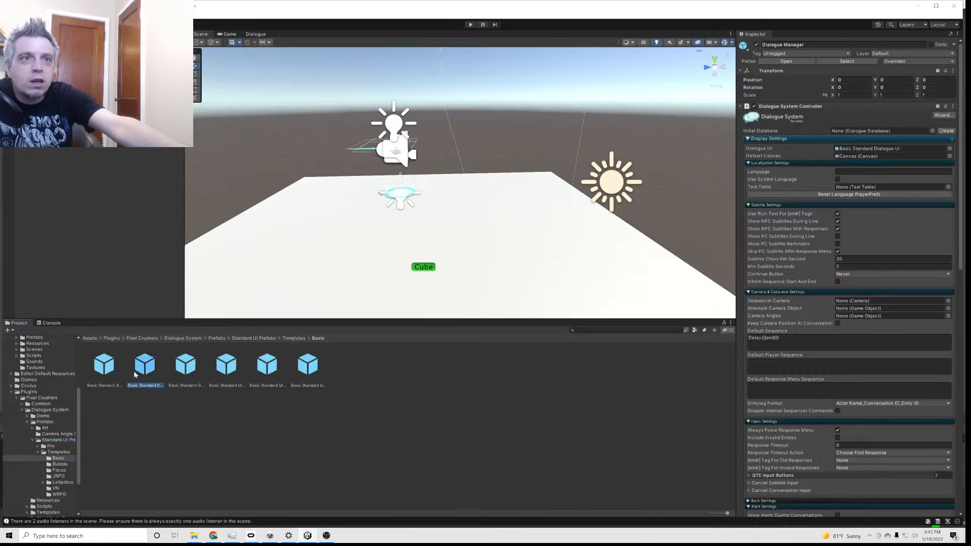
left_click(145, 367)
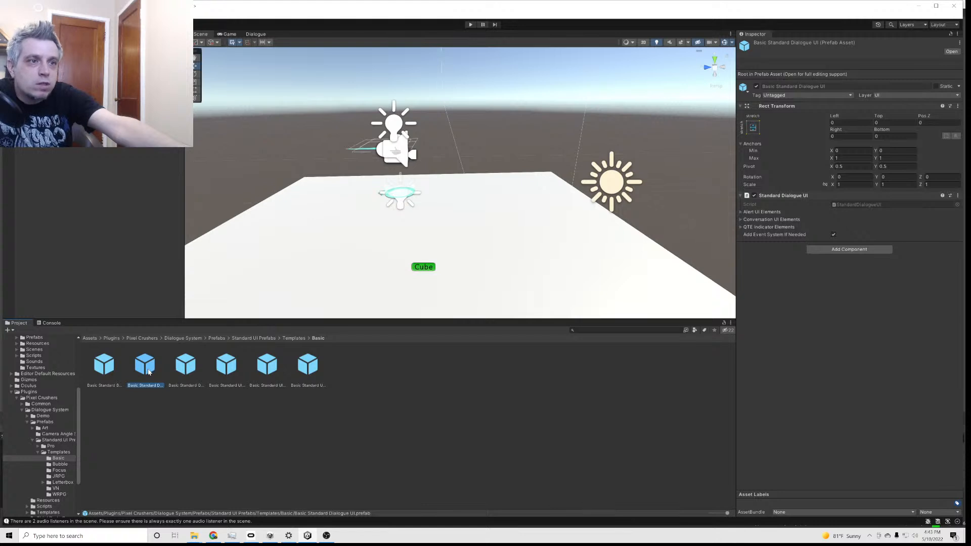
left_click_drag(148, 371, 74, 177)
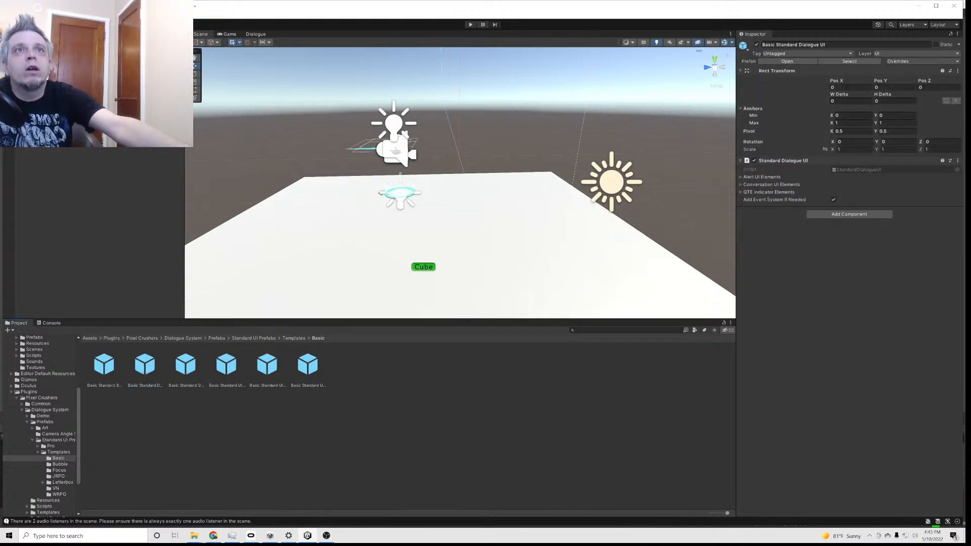
Unpack the Basic Standard Dialogue UI prefab in the scene
right_click(33, 149)
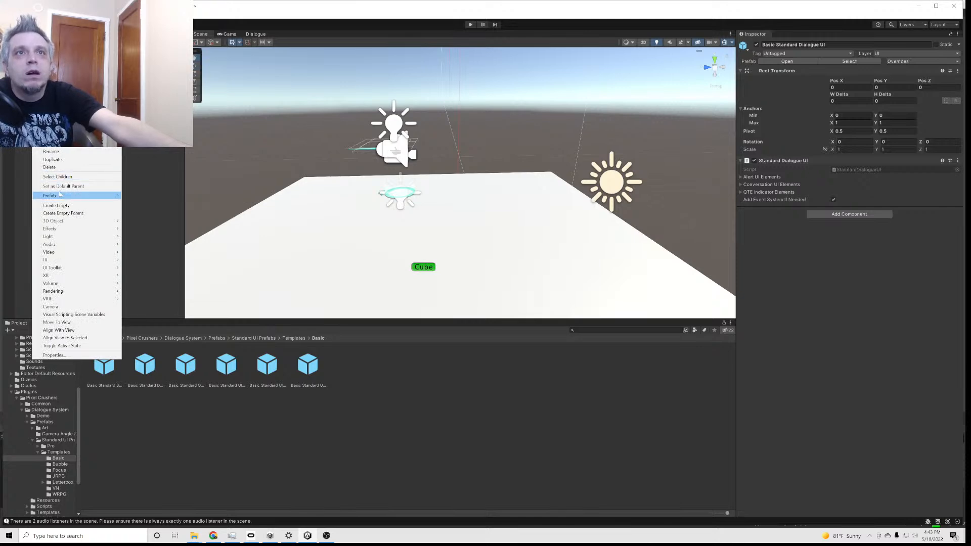
mouse_move(59, 196)
left_click(152, 234)
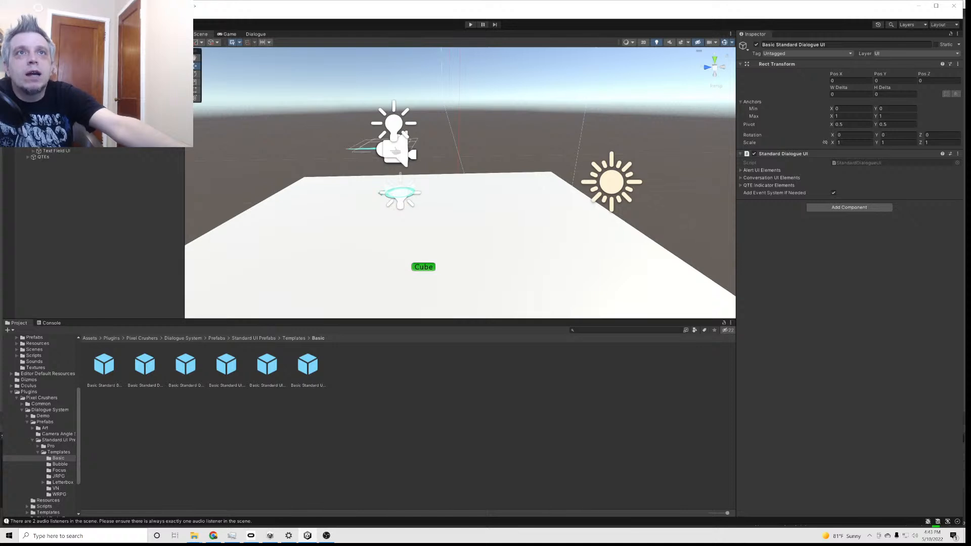
Copy the Response Menu Panel from the dialogue UI and paste it as a child of the rig's LeftController
left_click(66, 146)
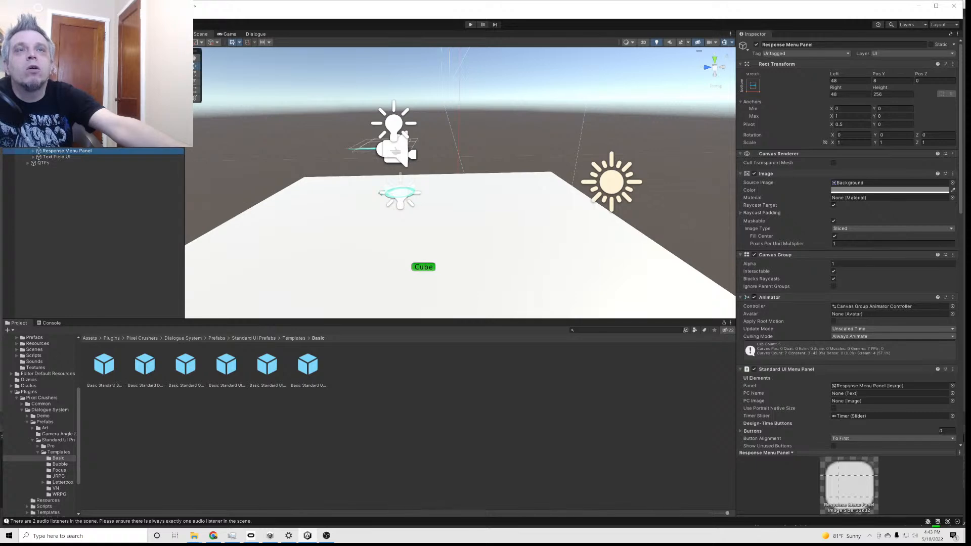
scroll(157, 157, "up", 2)
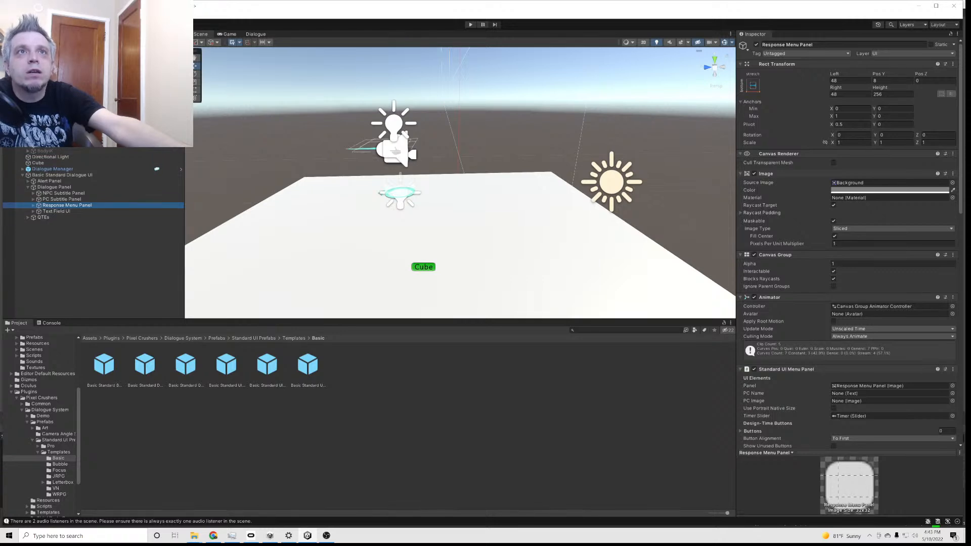
scroll(67, 162, "up", 2)
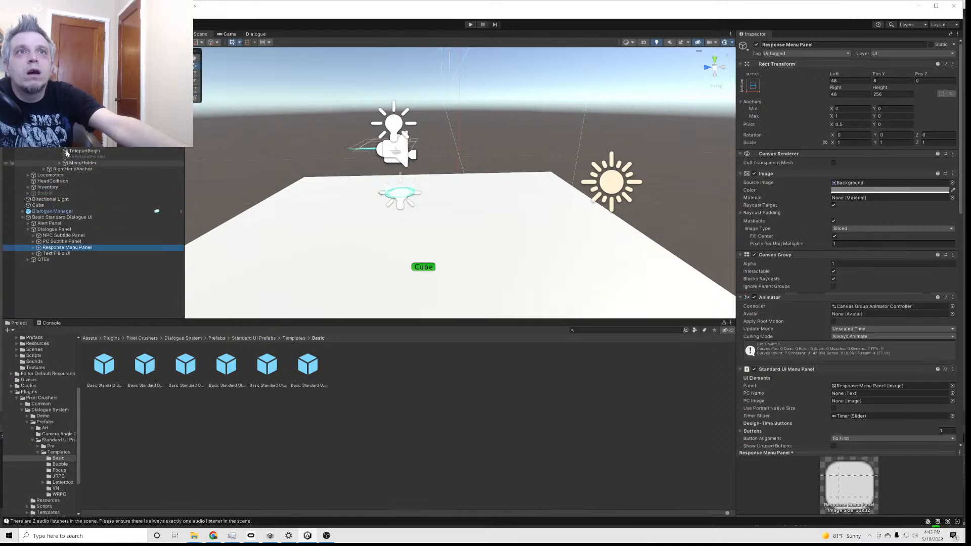
left_click(74, 133)
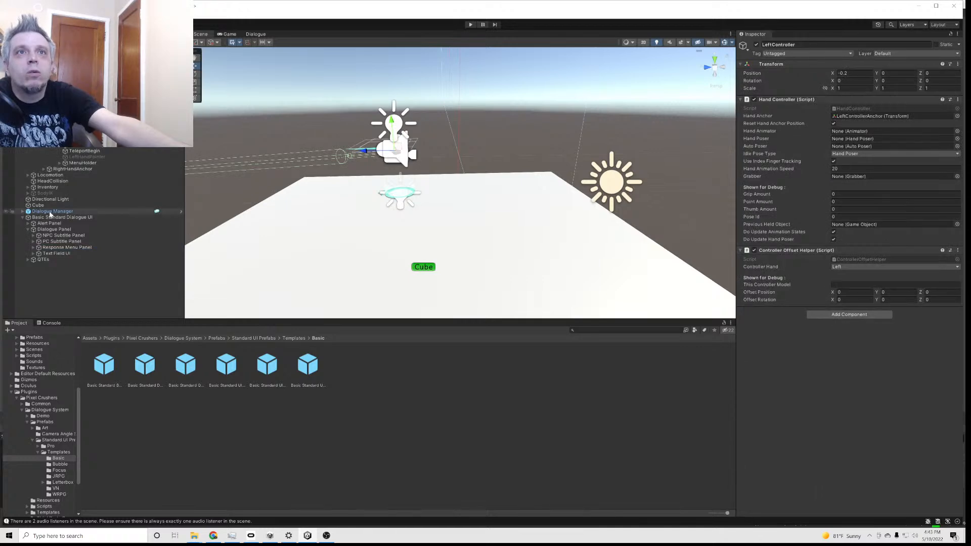
right_click(56, 247)
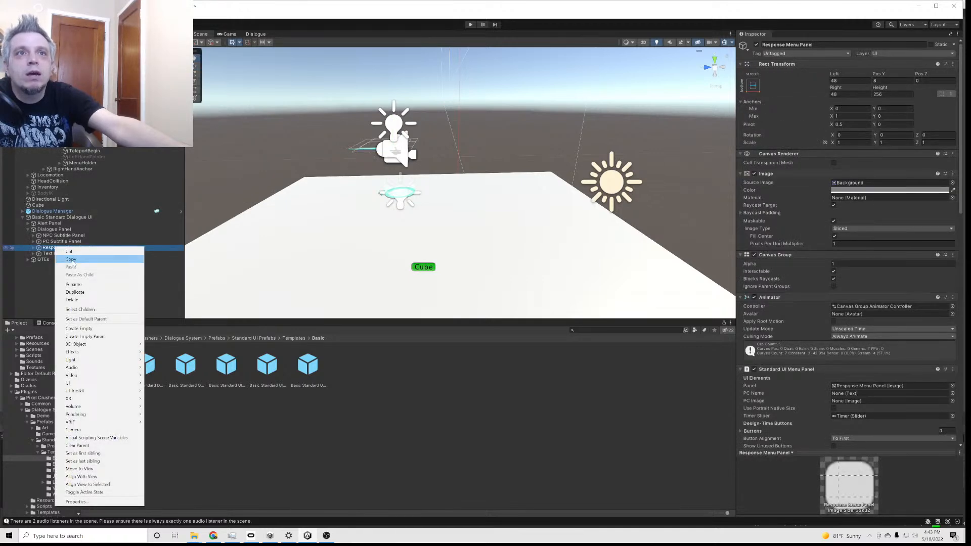
left_click(73, 261)
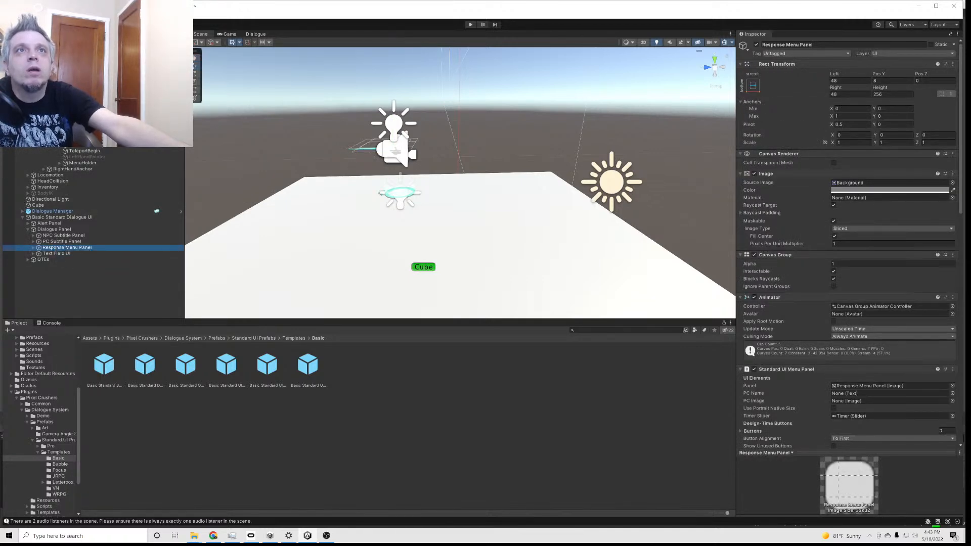
right_click(73, 148)
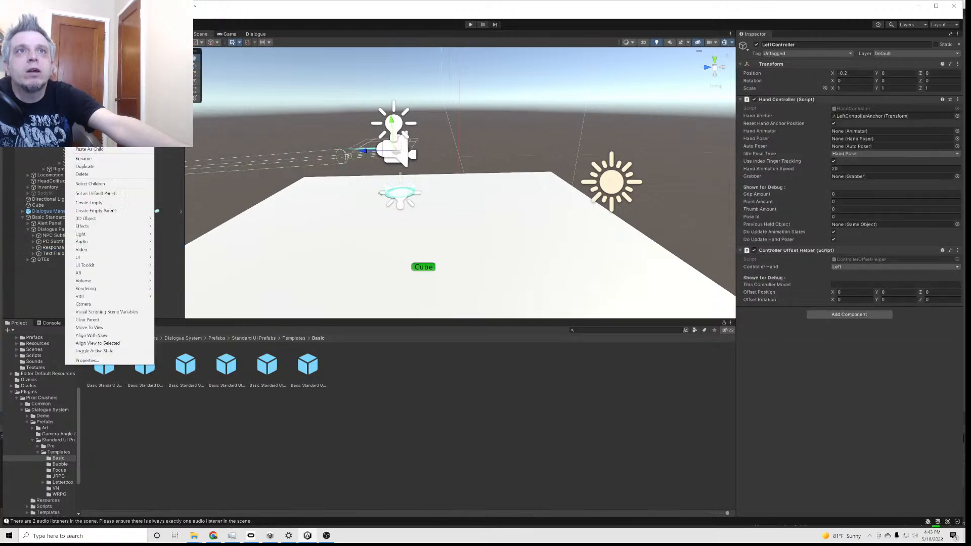
left_click(85, 152)
Delete the Basic Standard Dialogue UI from the scene and select the Response Menu Panel under LeftController
left_click(50, 223)
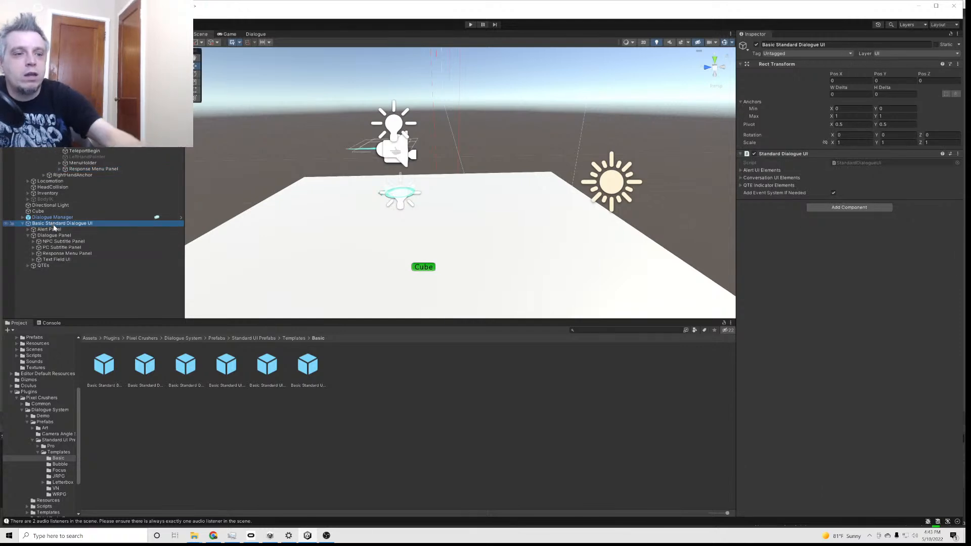
key("Delete")
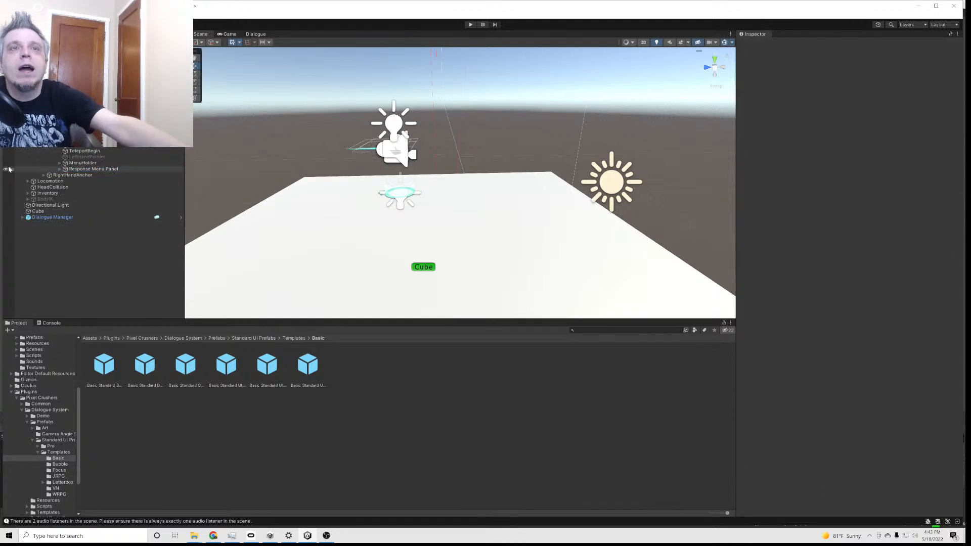
left_click(86, 170)
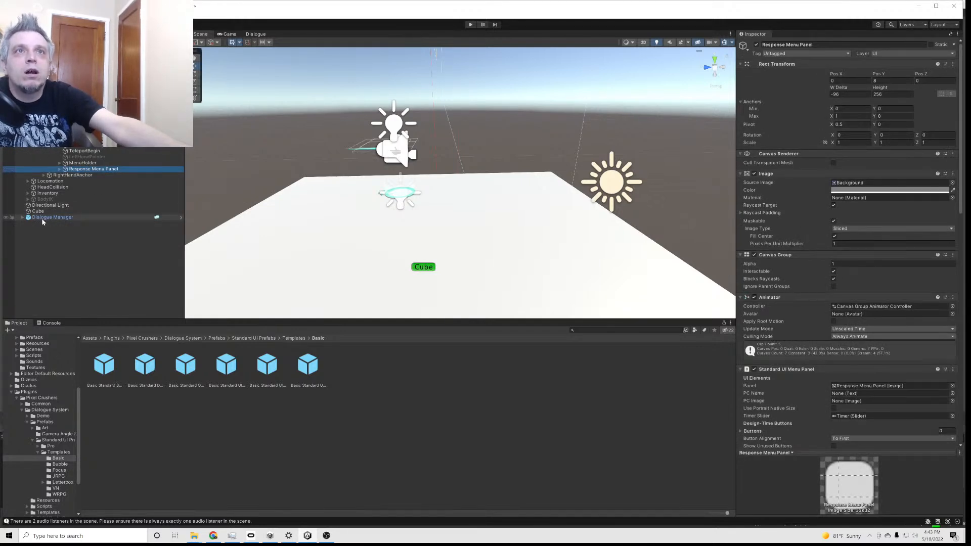
Add a Dialogue Actor component to the rig's PlayerController and bring its Actor settings into view
left_click(49, 60)
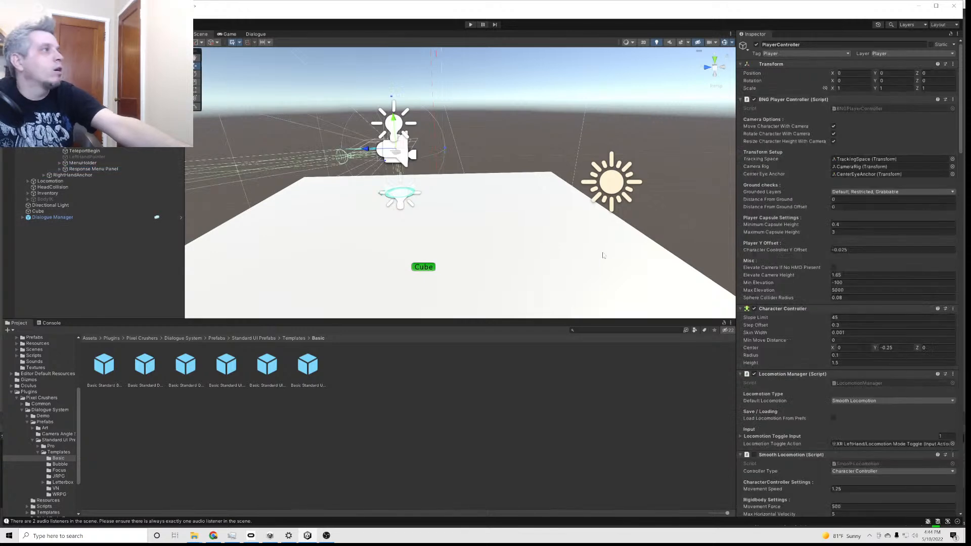
scroll(866, 402, "down", 14)
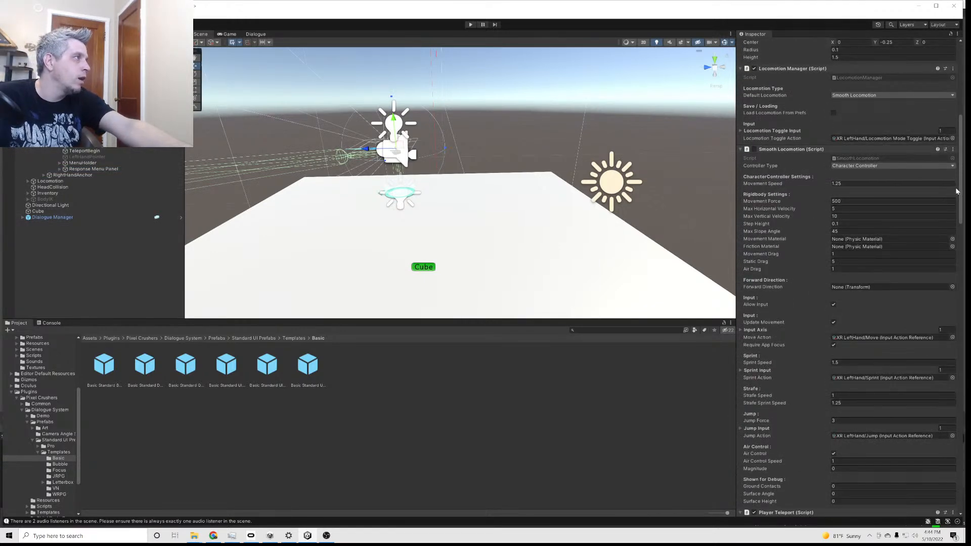
scroll(966, 337, "down", 15)
scroll(965, 336, "down", 10)
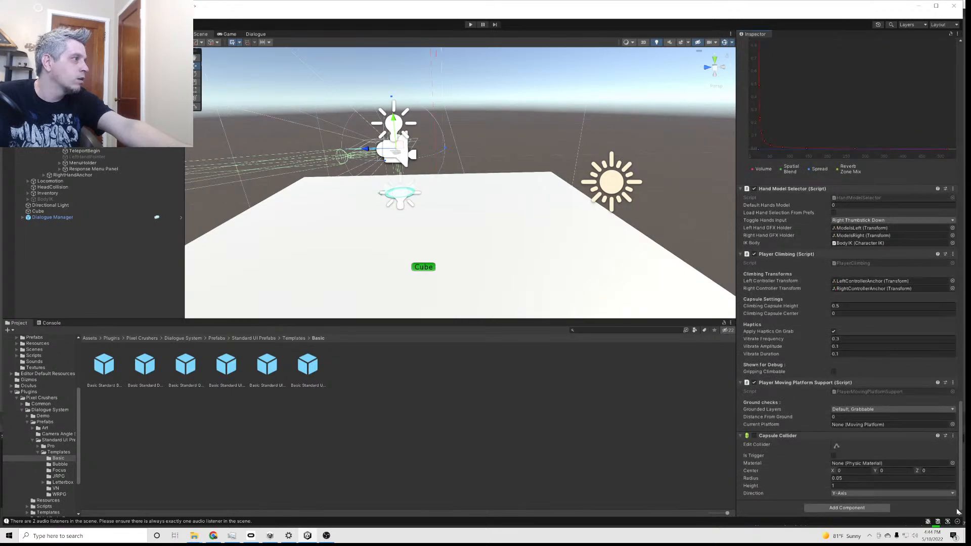
left_click(874, 509)
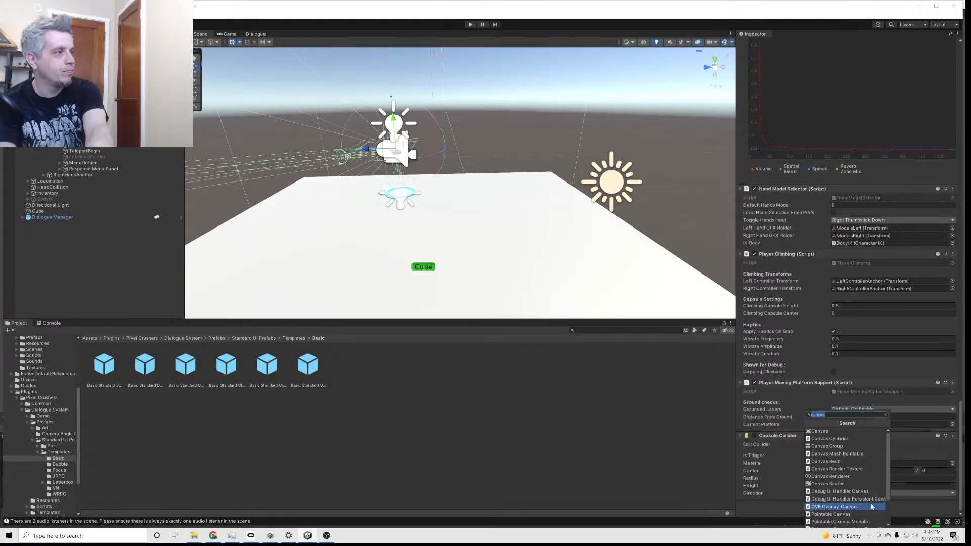
type("dialo")
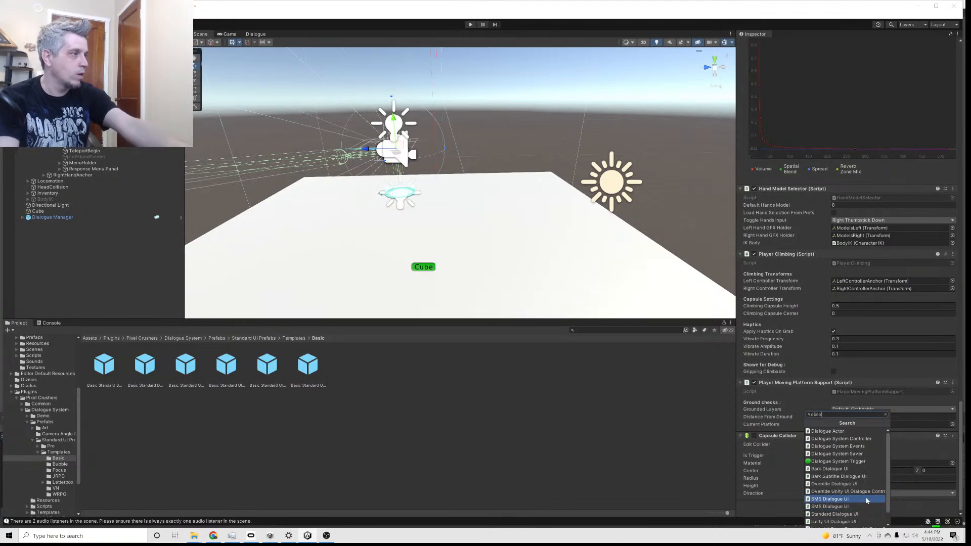
left_click(834, 431)
scroll(808, 463, "down", 3)
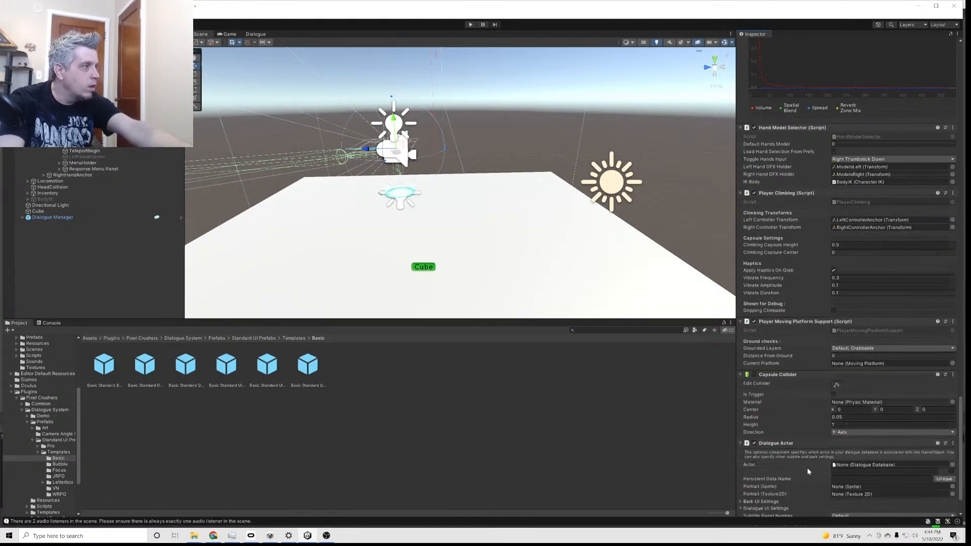
scroll(807, 468, "down", 2)
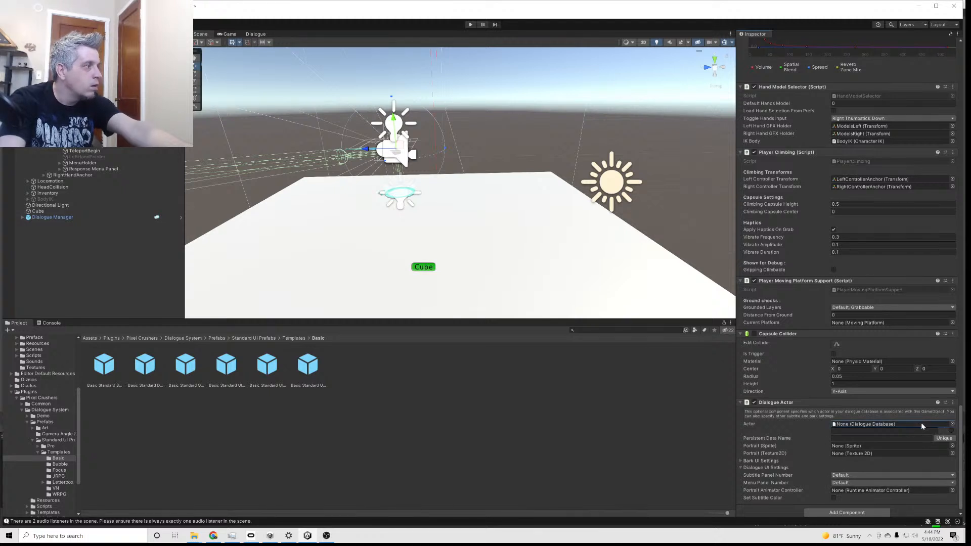
Set the PlayerController's Dialogue Actor to use New Database with Player as the actor
left_click(952, 424)
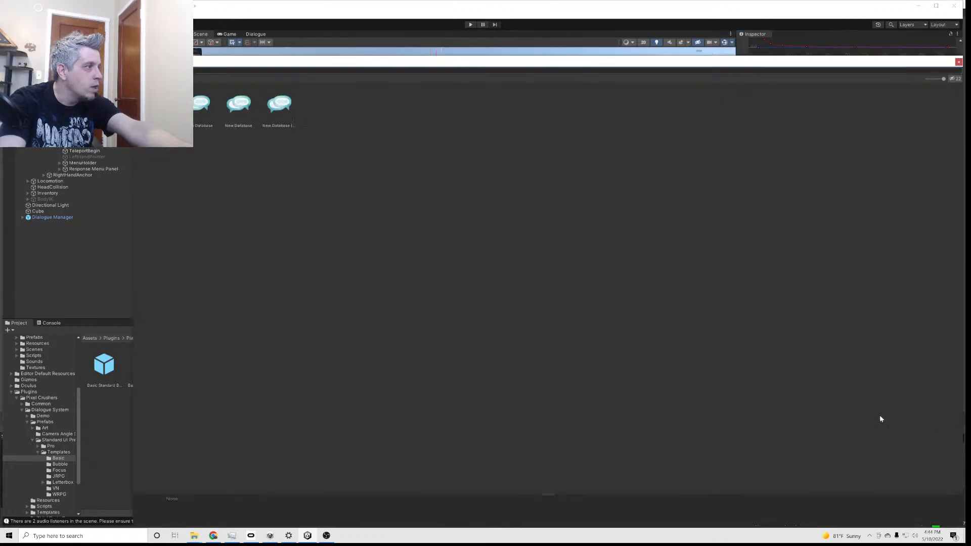
double_click(242, 107)
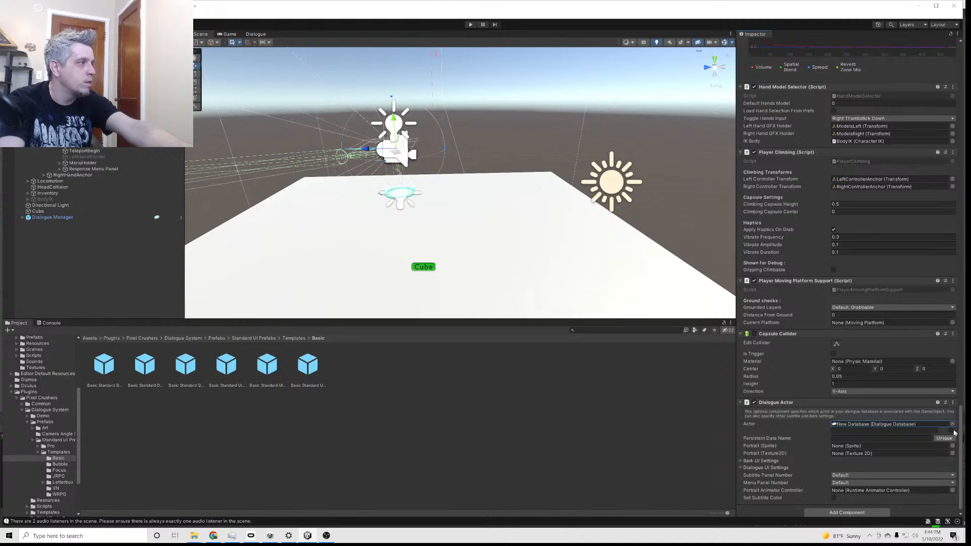
left_click(933, 432)
left_click(849, 442)
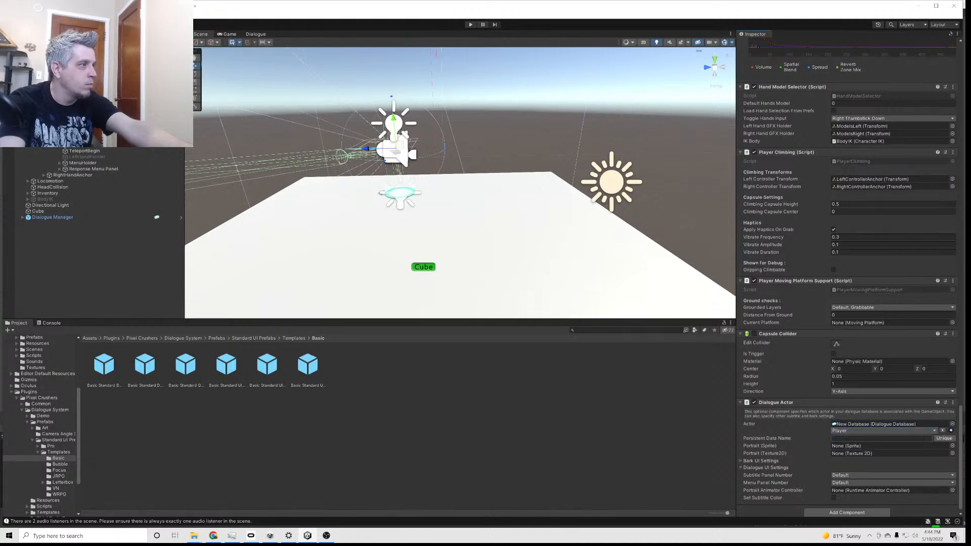
Set the Dialogue Actor's Menu Panel Number to Custom and assign the LeftController's Response Menu Panel as the custom menu panel
left_click(947, 481)
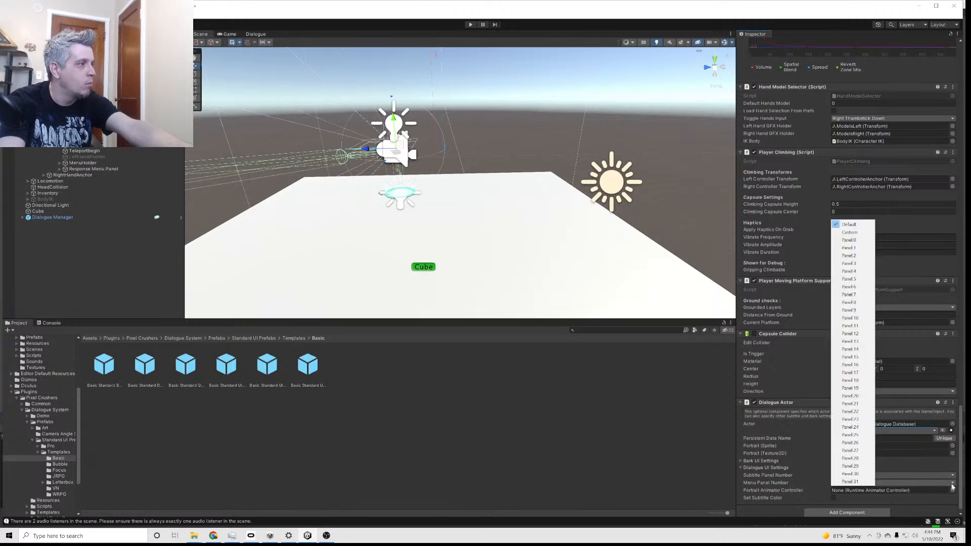
left_click(853, 234)
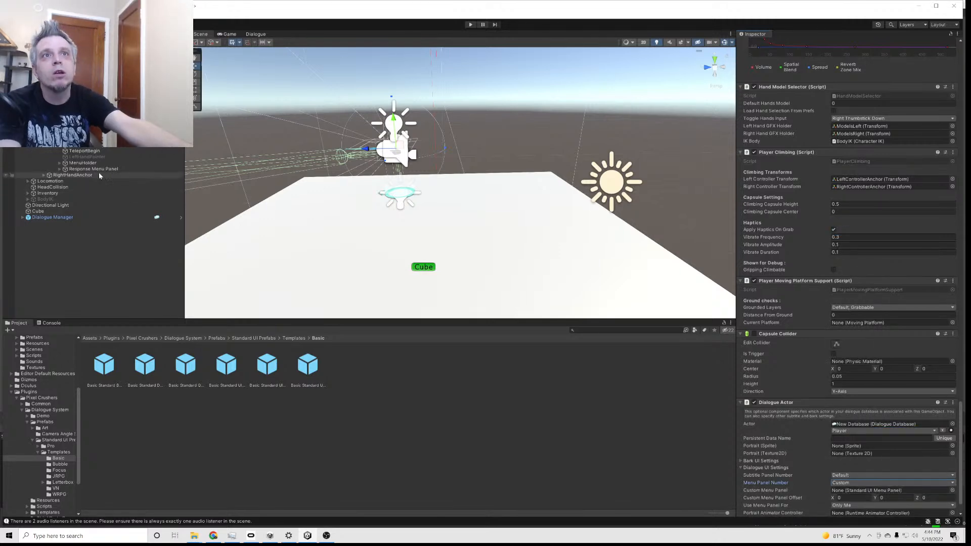
left_click_drag(861, 492, 849, 470)
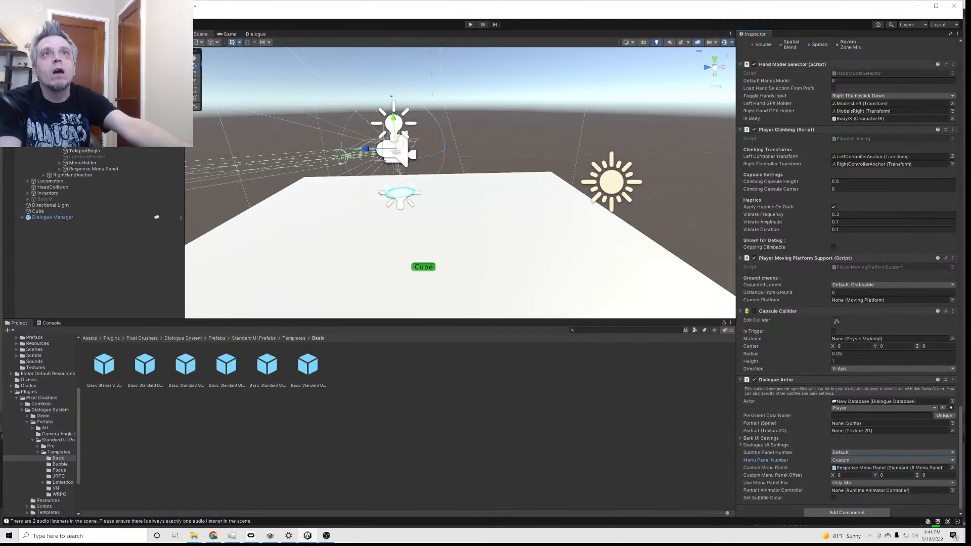
scroll(797, 230, "down", 1)
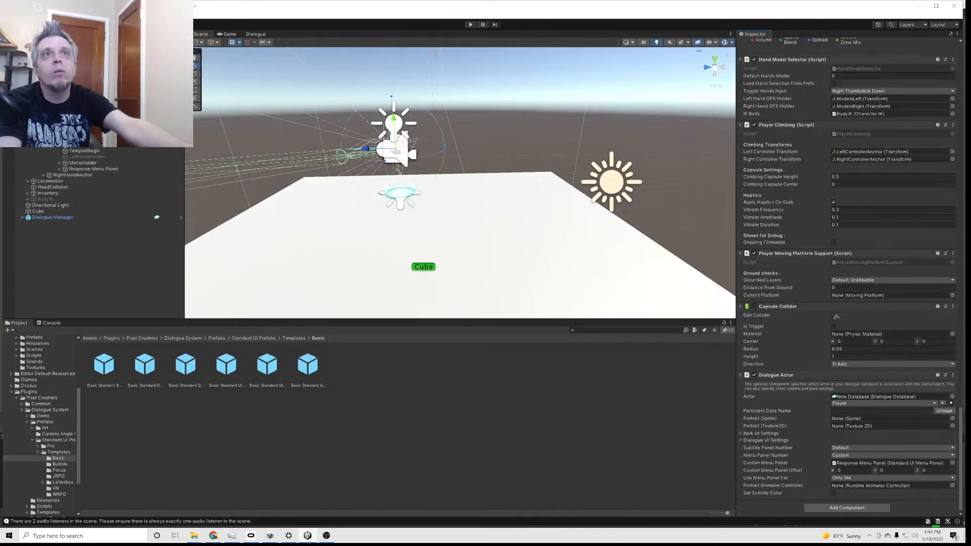
Add a Graphic Raycaster component to the Response Menu Panel under LeftController
left_click(96, 169)
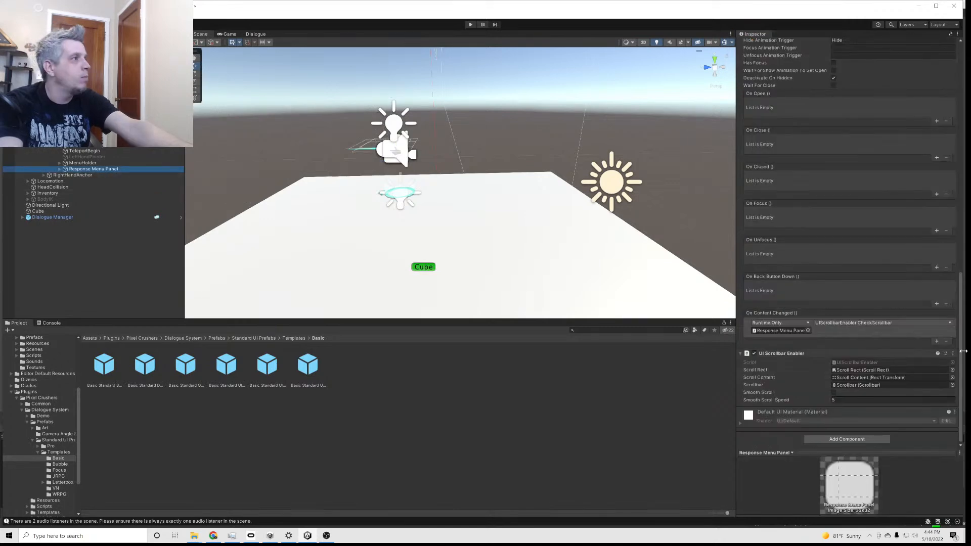
left_click(835, 439)
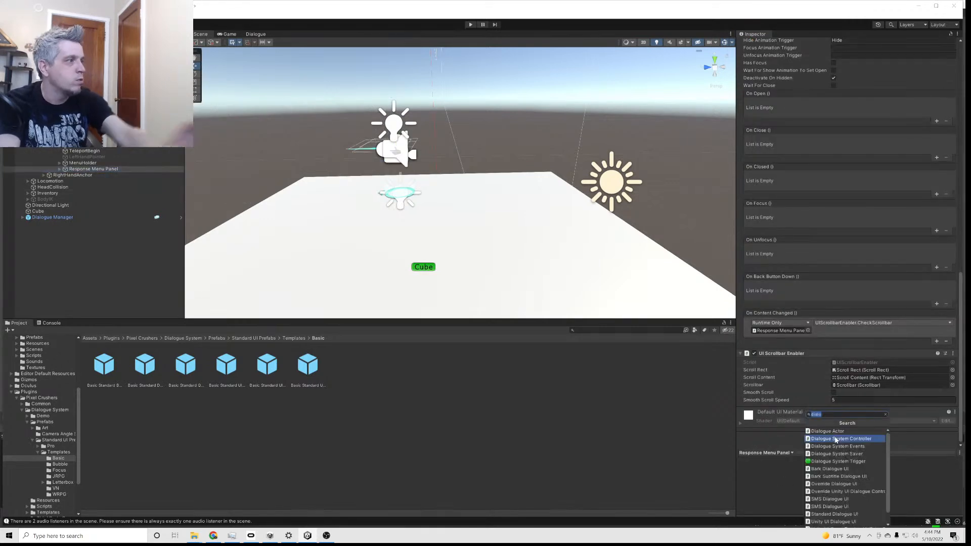
type("graphic")
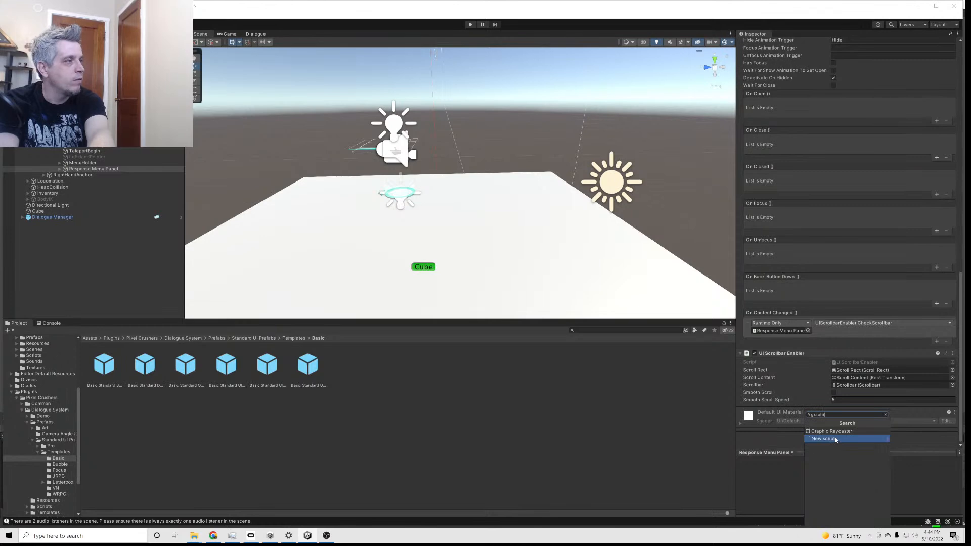
left_click(812, 430)
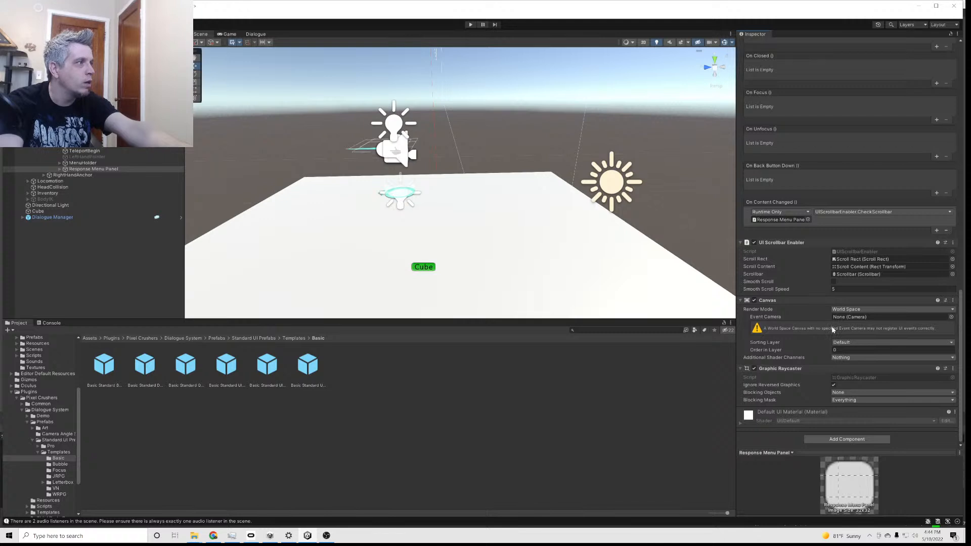
Set the Order in Layer of the Response Menu Panel's Canvas to 2
left_click(850, 350)
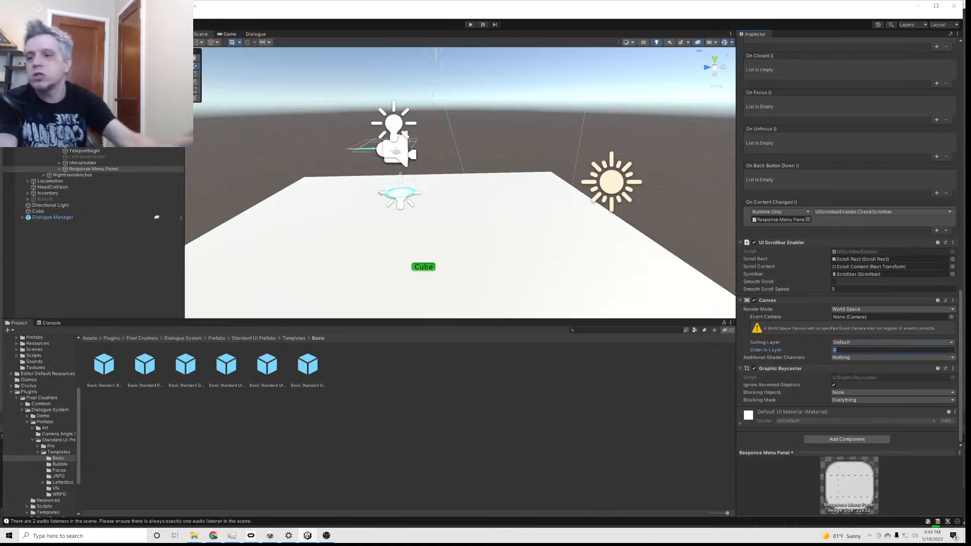
type("2")
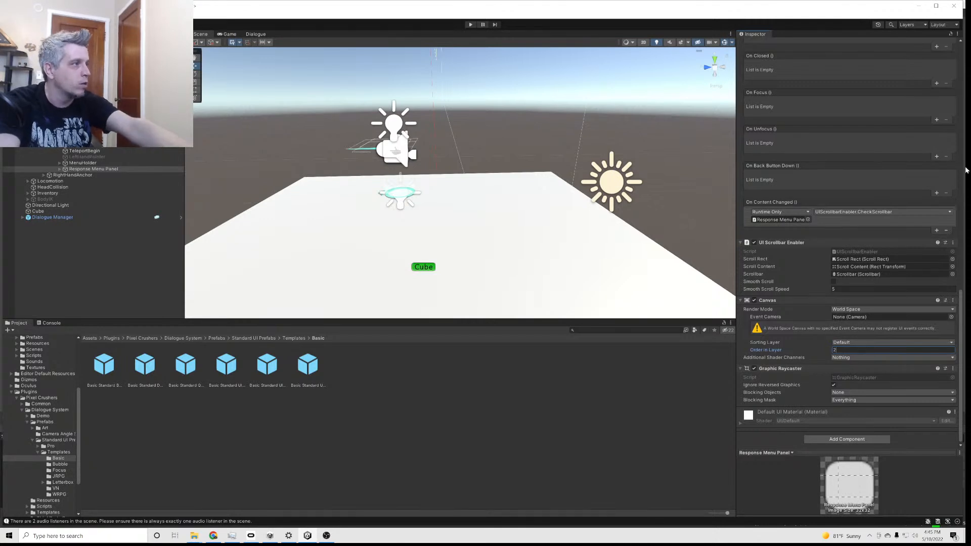
left_click(795, 343)
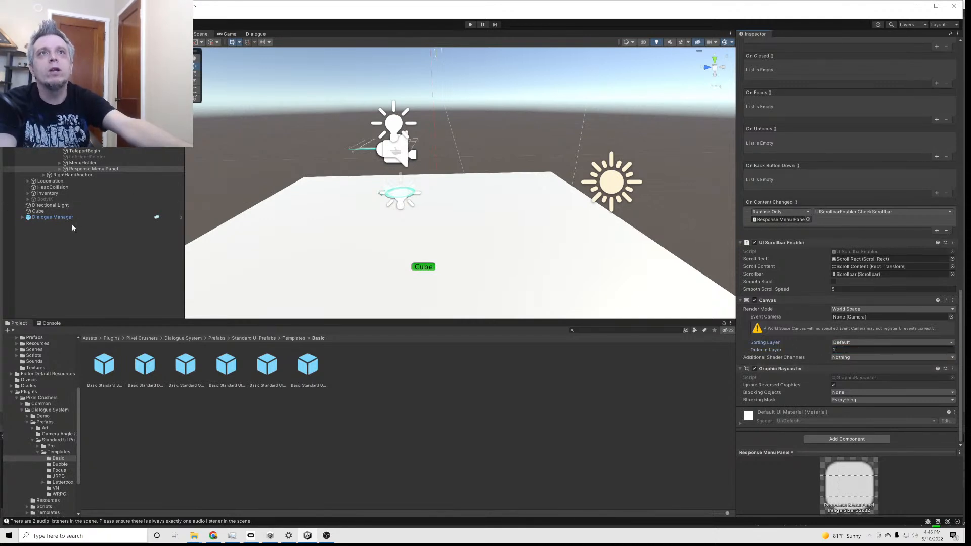
Assign the PlayerController as the Conversation Actor in the Cube's Dialogue System Trigger
left_click(55, 60)
scroll(893, 307, "down", 10)
scroll(861, 324, "down", 15)
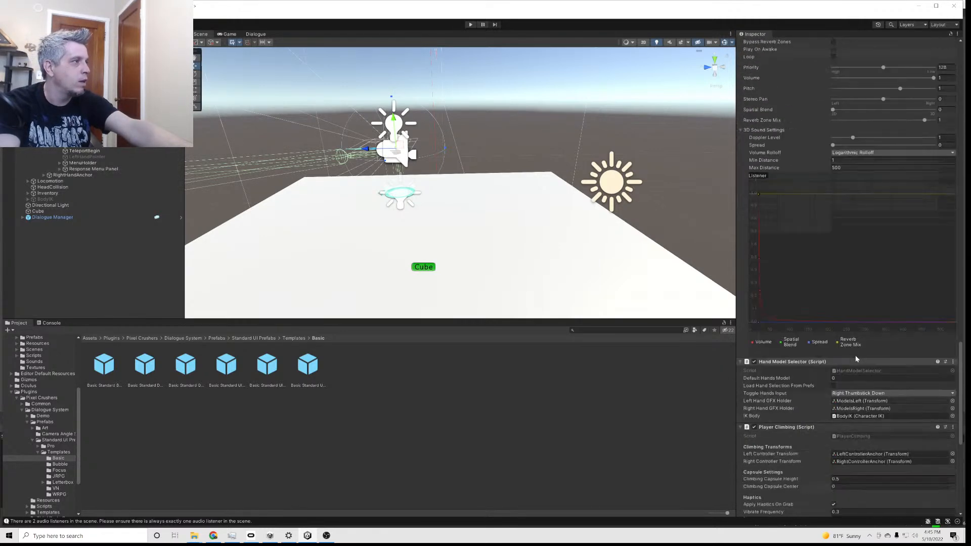
scroll(854, 363, "down", 2)
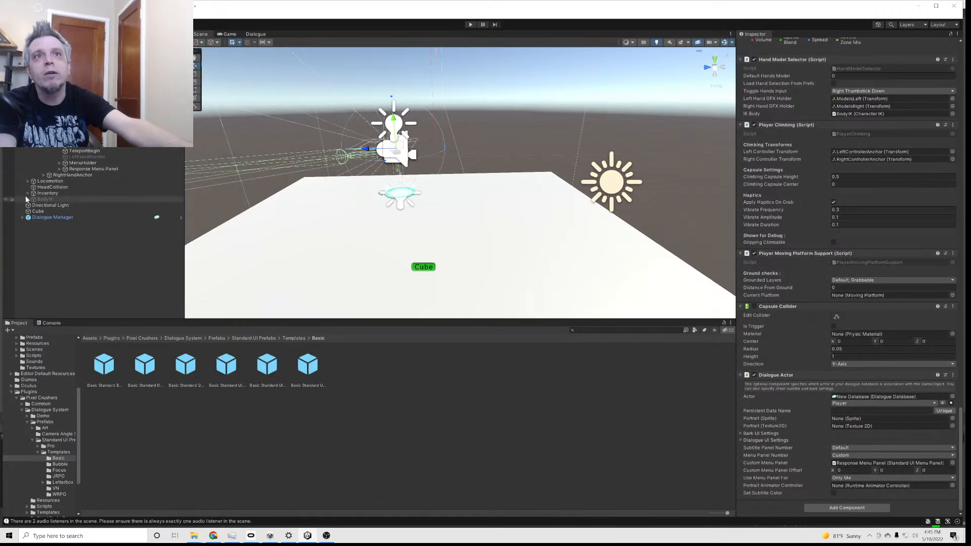
left_click(35, 206)
left_click(37, 211)
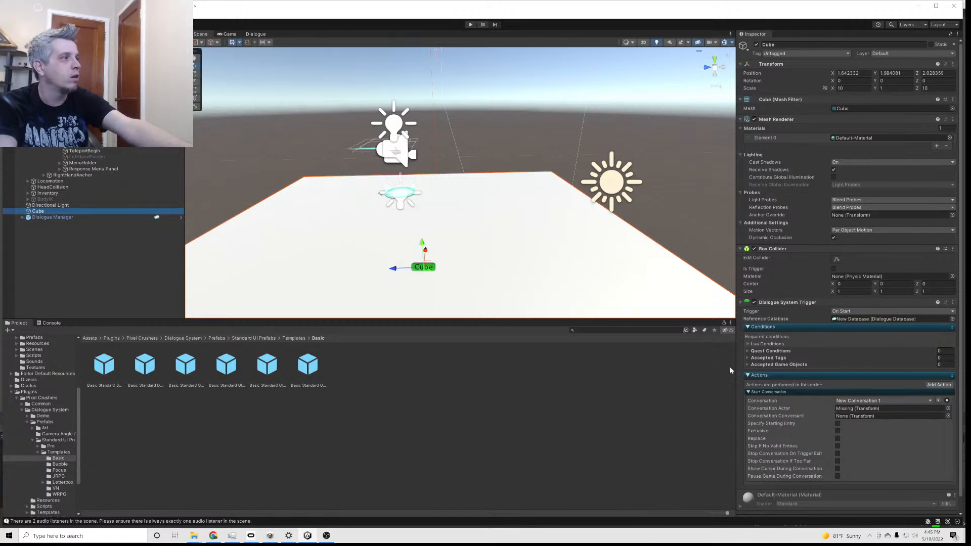
left_click_drag(38, 211, 858, 408)
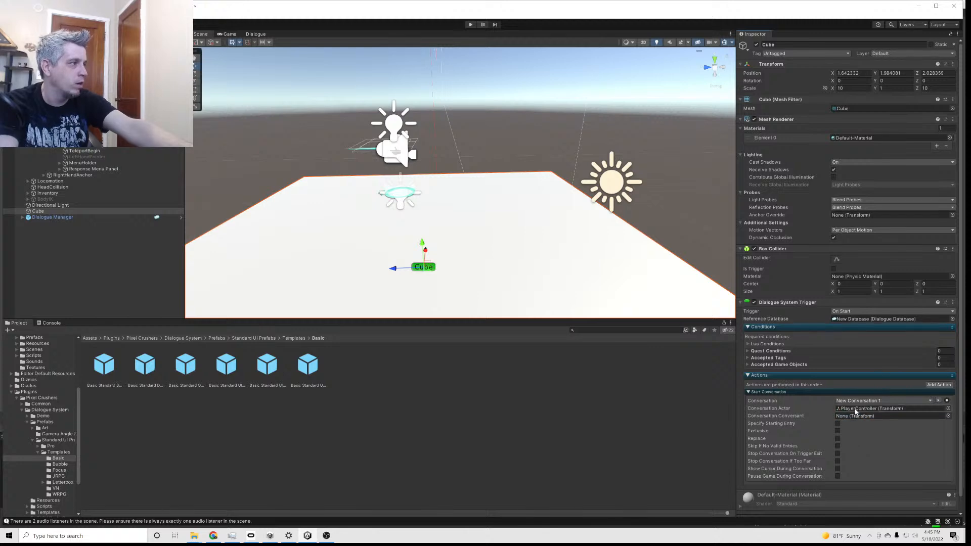
Set the Dialogue Manager's Initial Database to New Database and locate that asset in the project
left_click(50, 217)
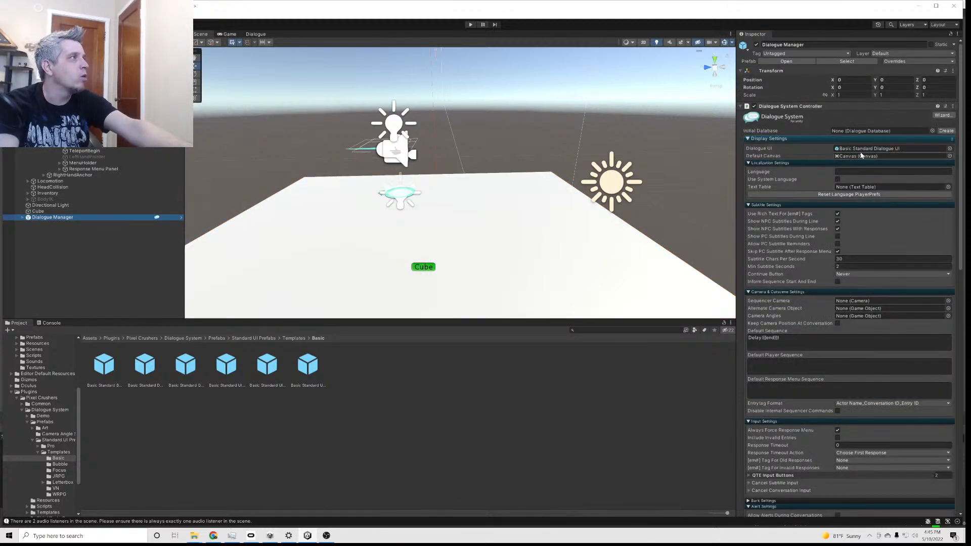
left_click(931, 131)
left_click(245, 108)
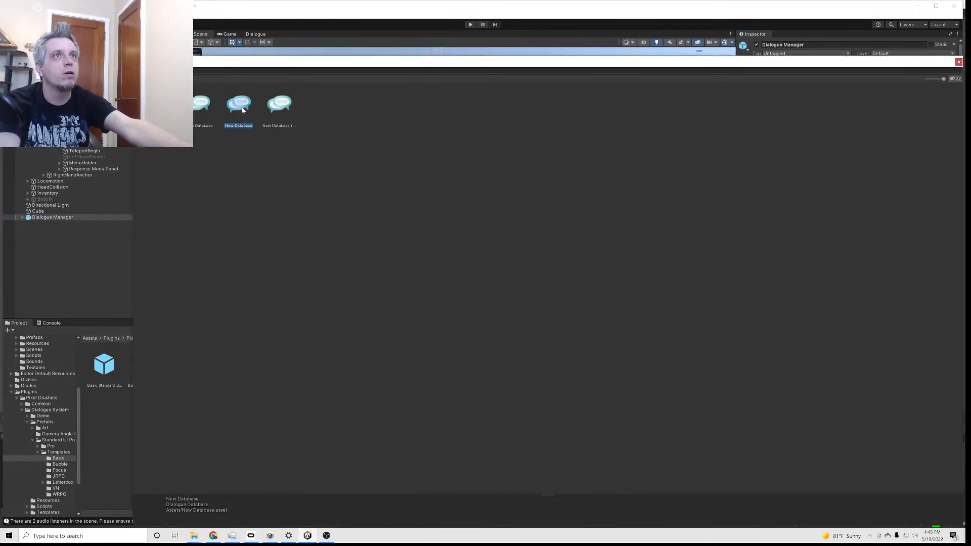
double_click(243, 109)
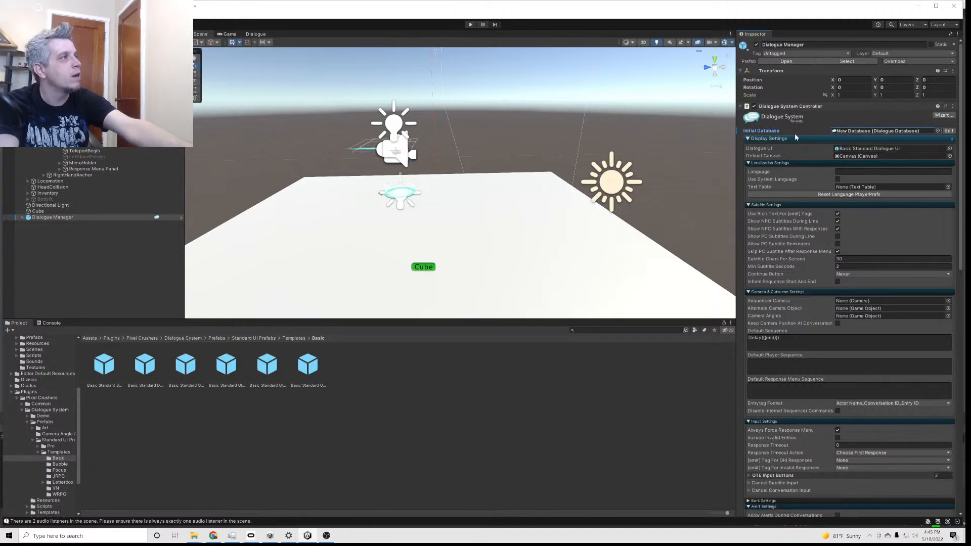
left_click(855, 131)
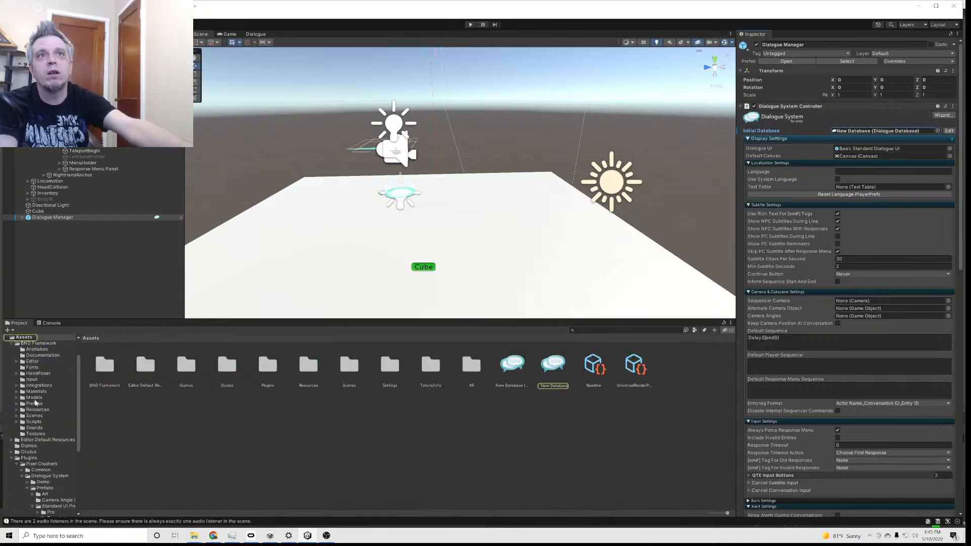
Set the Response Menu Panel's W Delta and Height to 200 and its Pos Y to 0.01
left_click(38, 211)
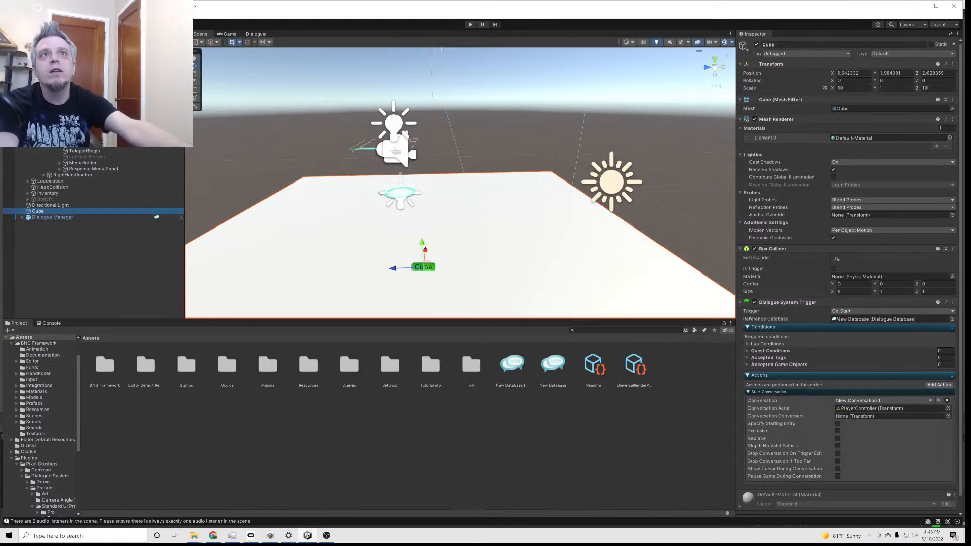
left_click(86, 169)
scroll(826, 400, "down", 20)
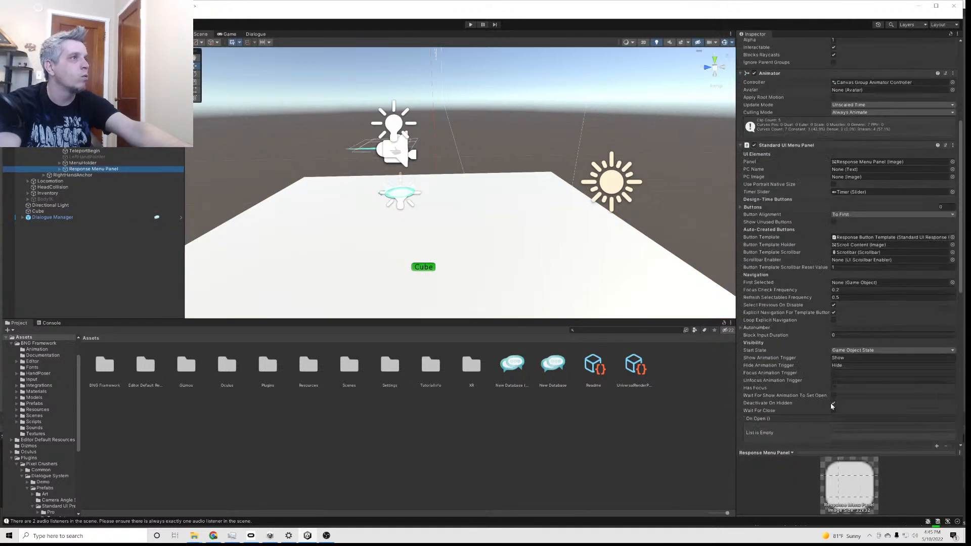
scroll(825, 398, "up", 20)
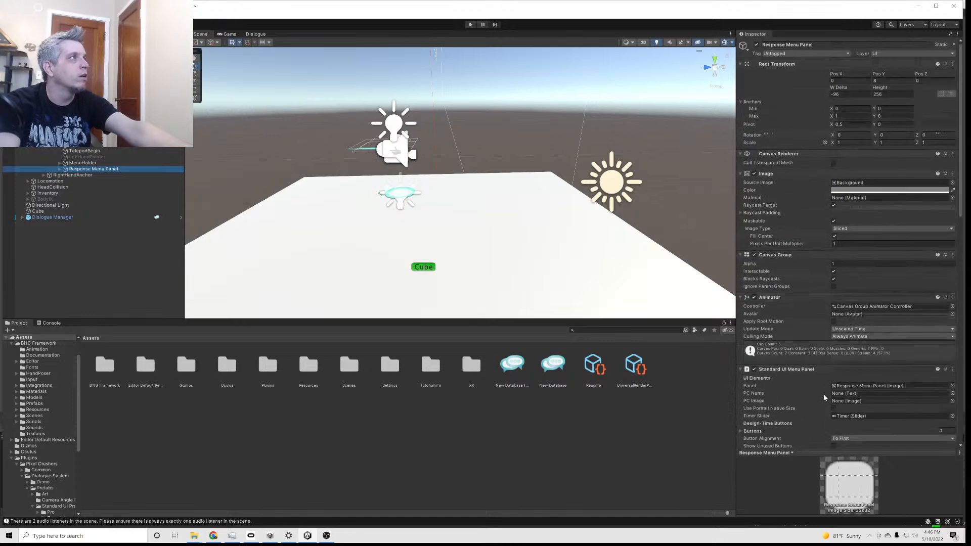
left_click(839, 94)
type("20")
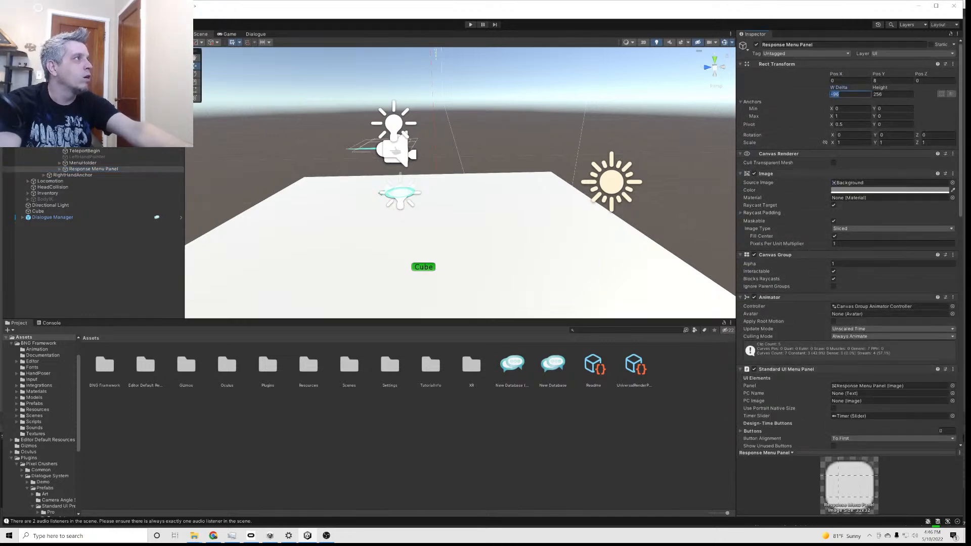
type("0")
key("Tab")
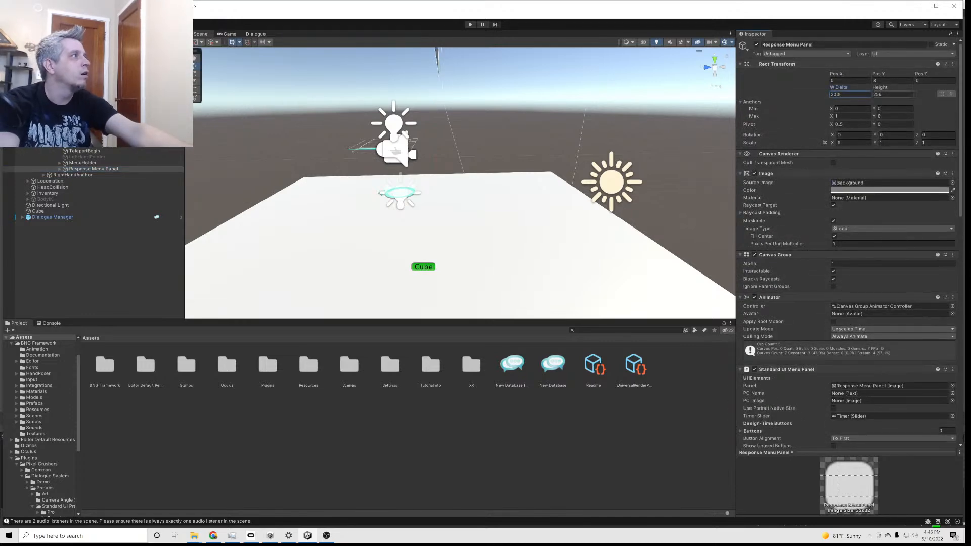
type("200")
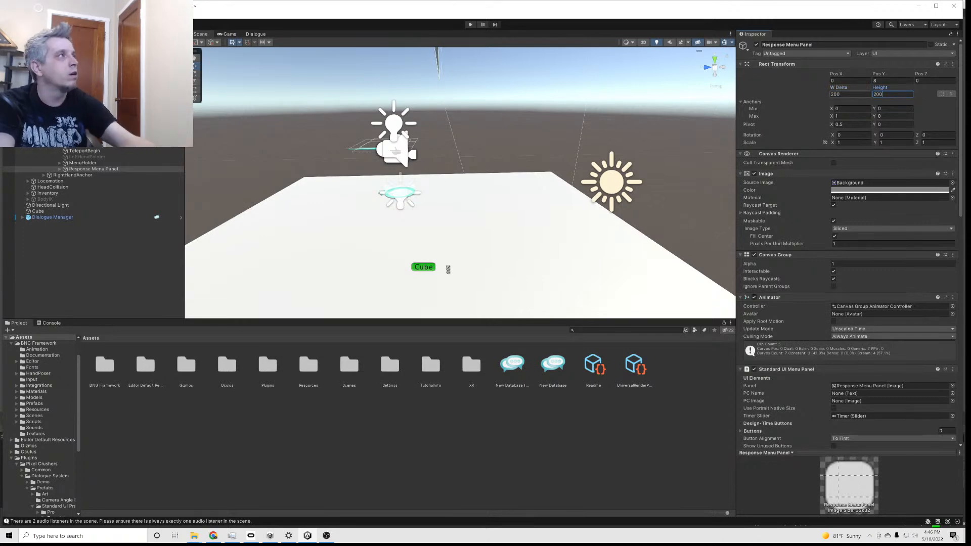
left_click(874, 81)
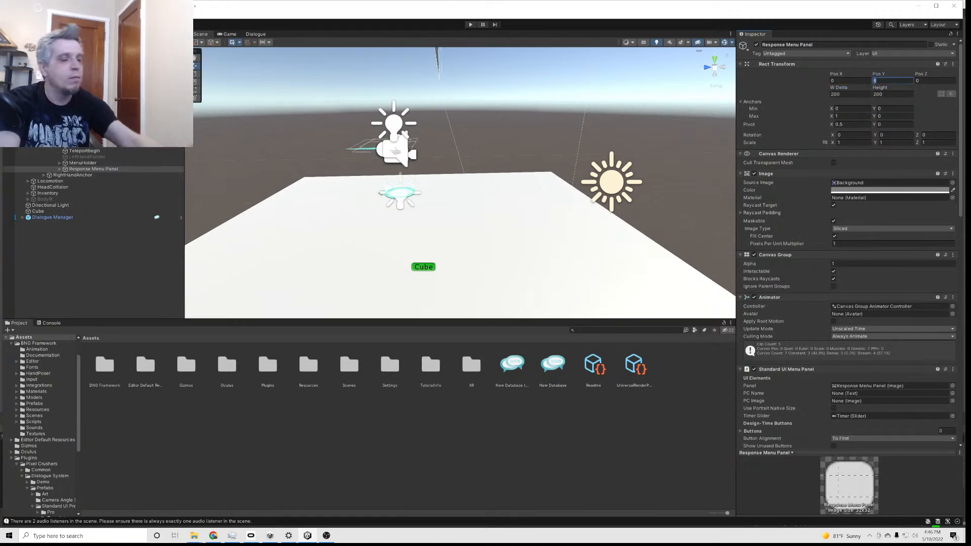
type(".01")
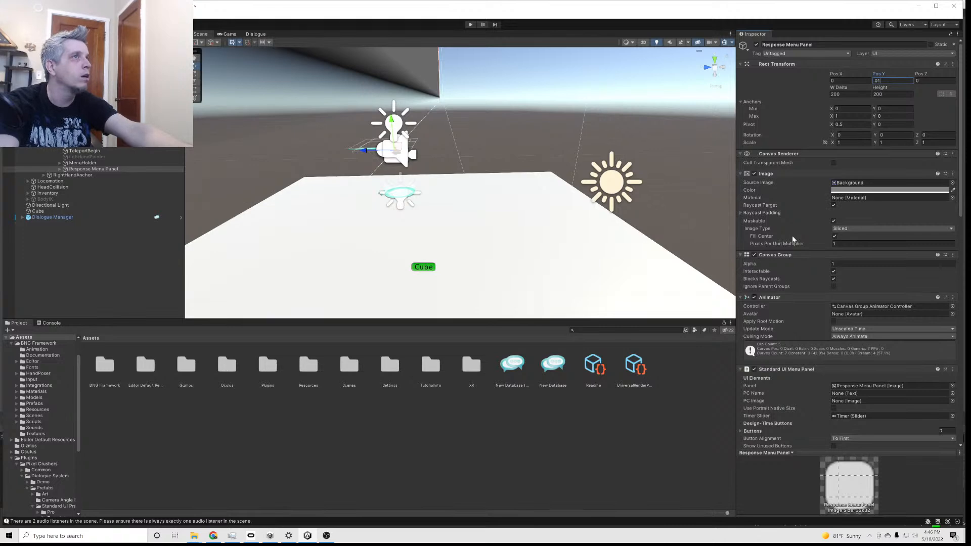
Scale the Response Menu Panel to 0.0015 in both X and Y
left_click(837, 142)
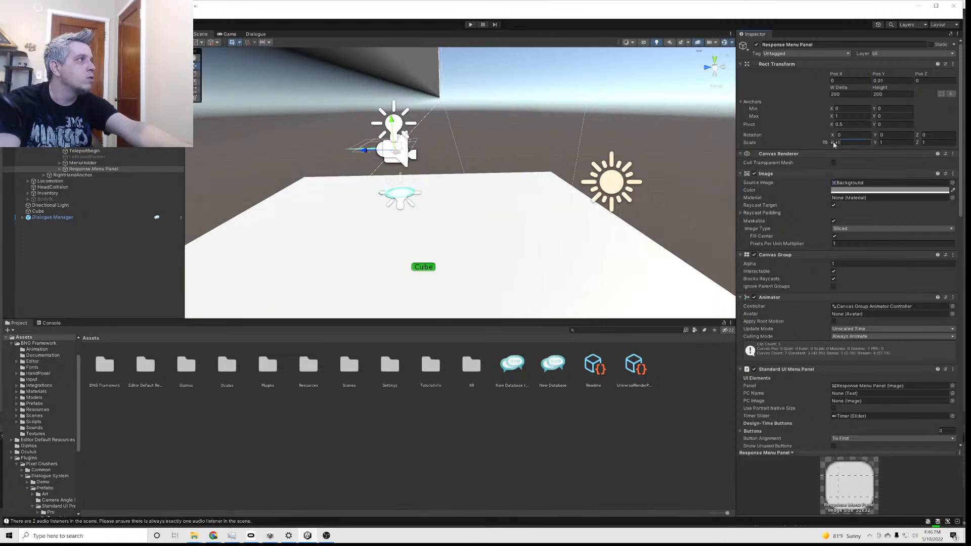
type(".0015")
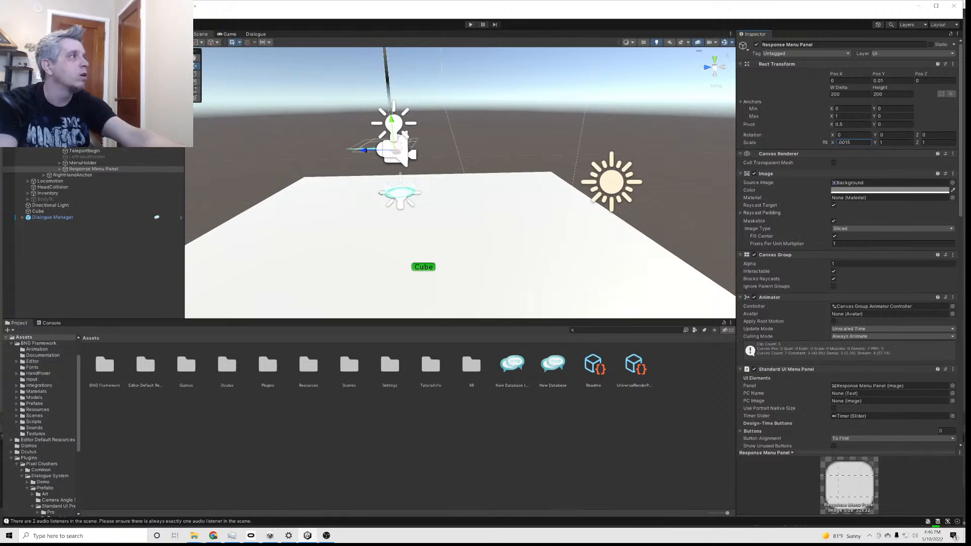
key("Tab")
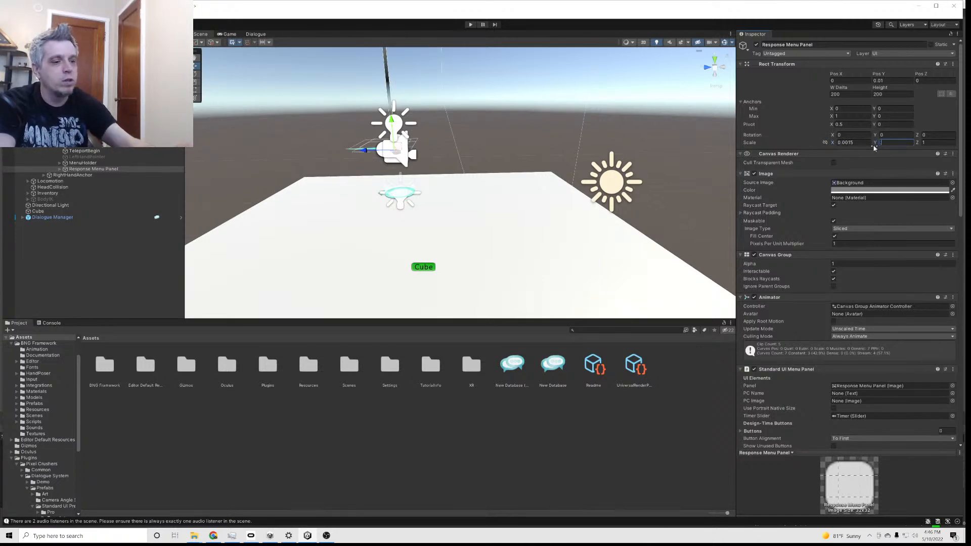
type(".0015")
scroll(536, 208, "down", 3)
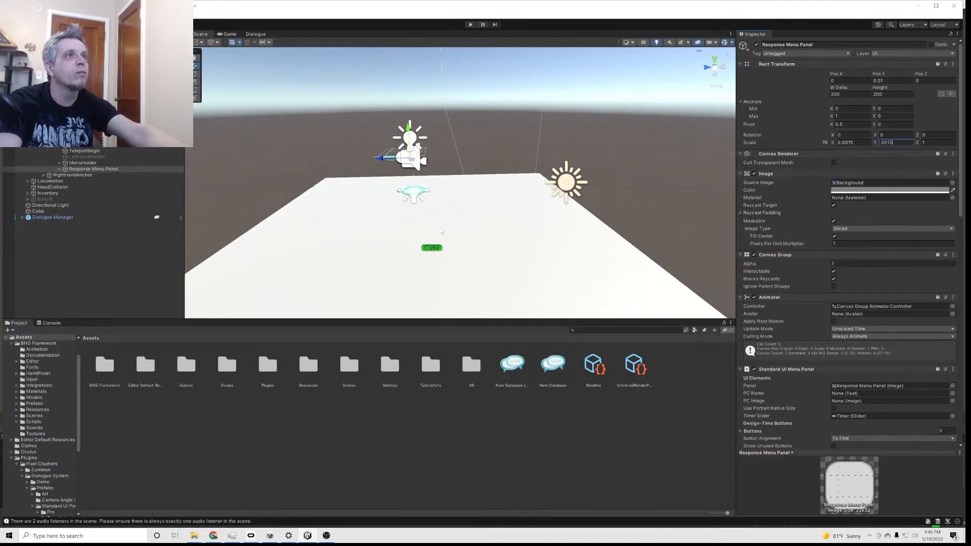
scroll(462, 215, "up", 4)
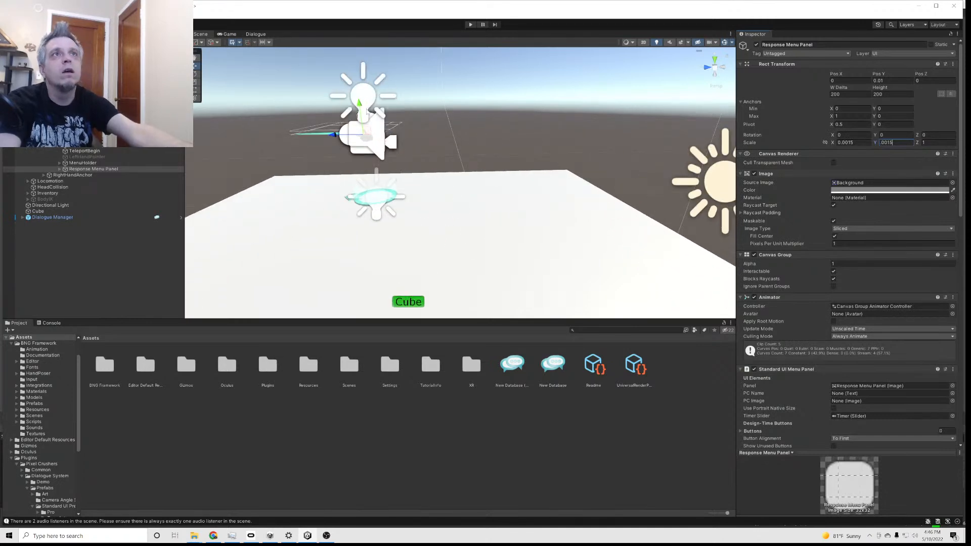
Inspect the scaled Response Menu Panel above the left hand and set its Pos Y to 0.1
key("Return")
scroll(408, 182, "up", 6)
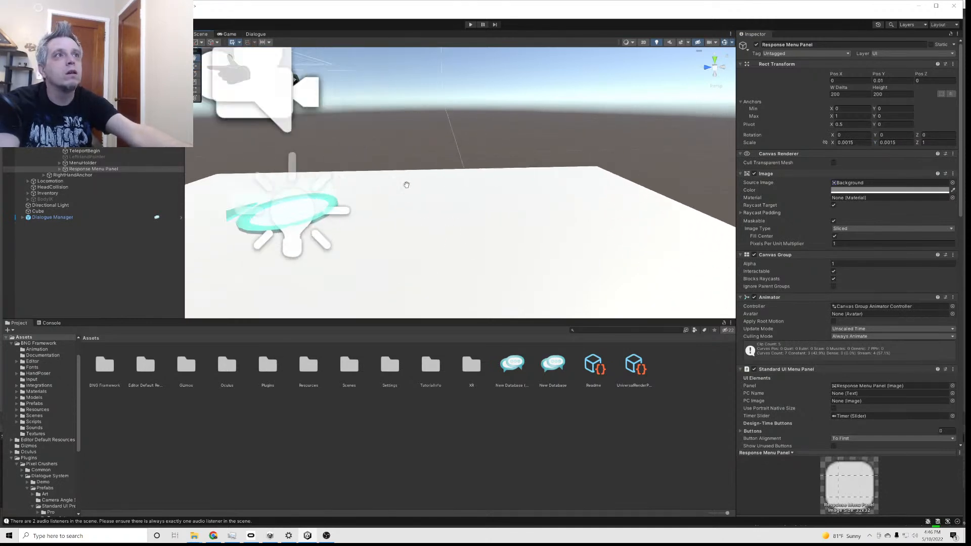
right_click_drag(432, 209, 243, 196)
middle_click_drag(381, 207, 353, 127)
right_click_drag(394, 145, 374, 178)
middle_click_drag(369, 187, 568, 178)
right_click_drag(568, 178, 637, 161)
scroll(637, 160, "up", 5)
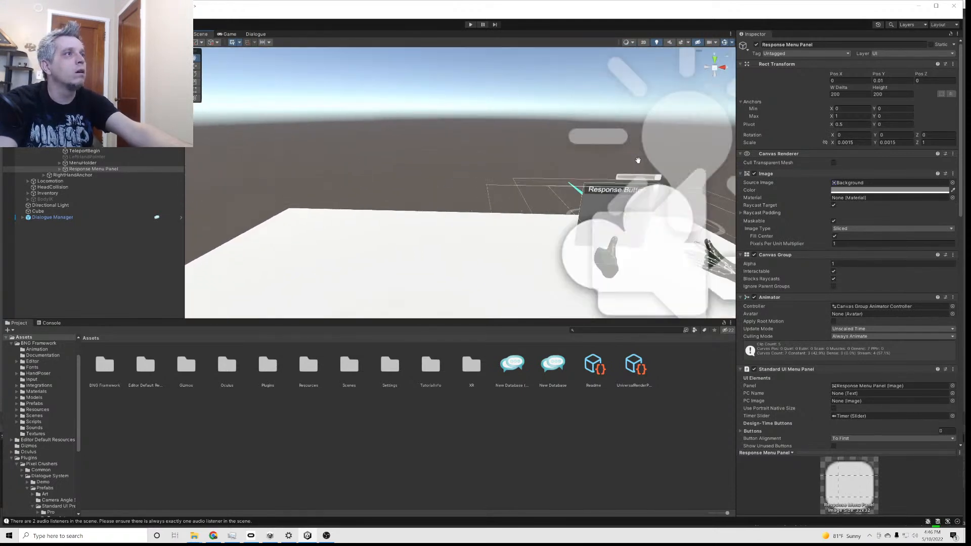
middle_click_drag(608, 165, 536, 136)
key("f")
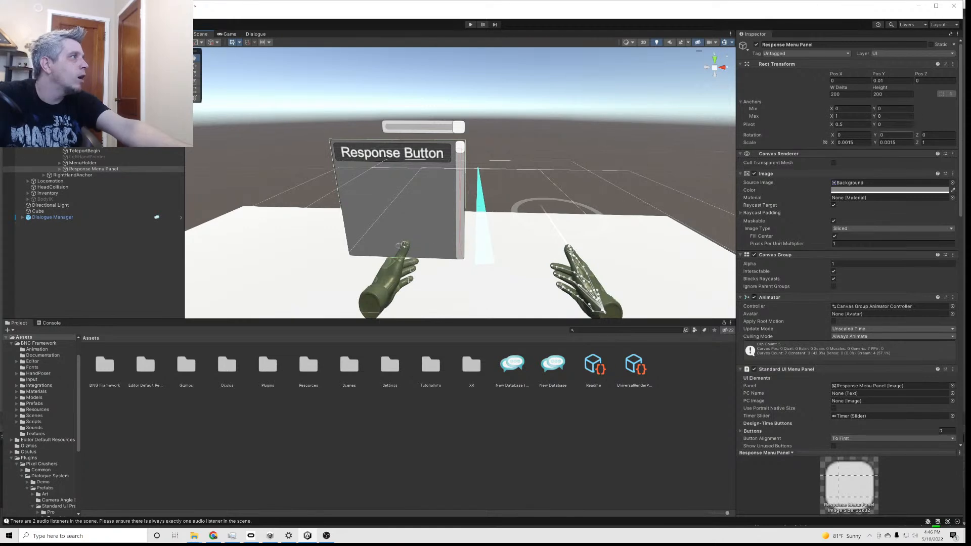
left_click(878, 81)
type(".1")
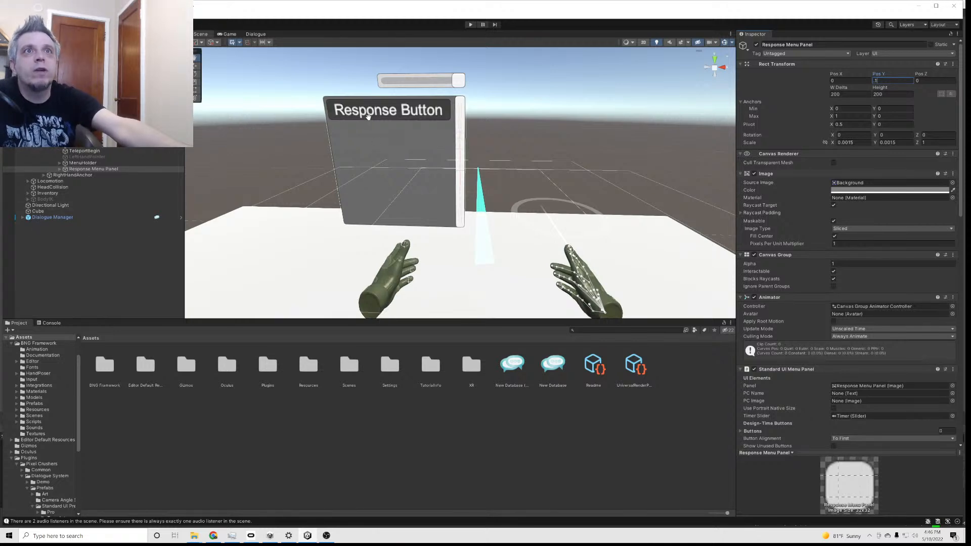
Run the scene in play mode to test the repositioned response menu in VR, and stop it
scroll(859, 299, "down", 5)
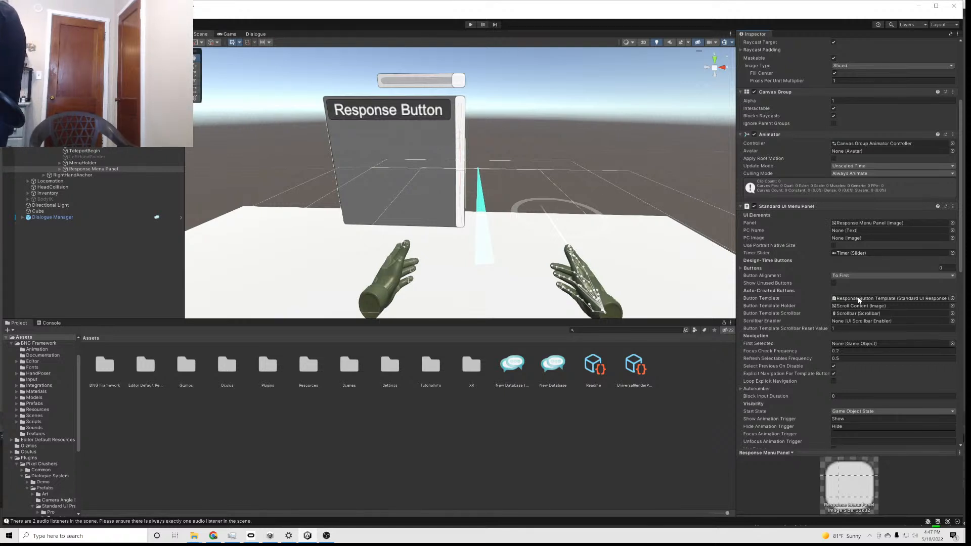
left_click(470, 25)
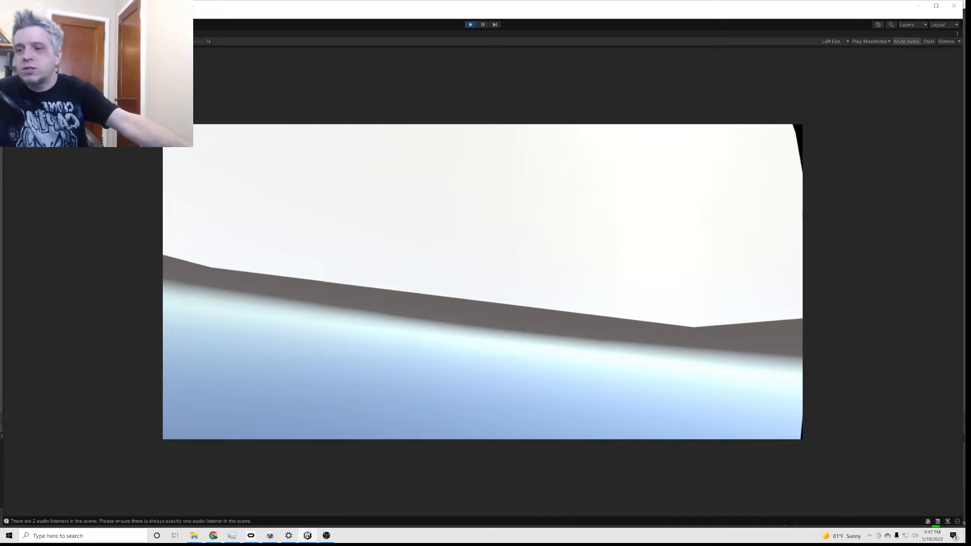
left_click(470, 25)
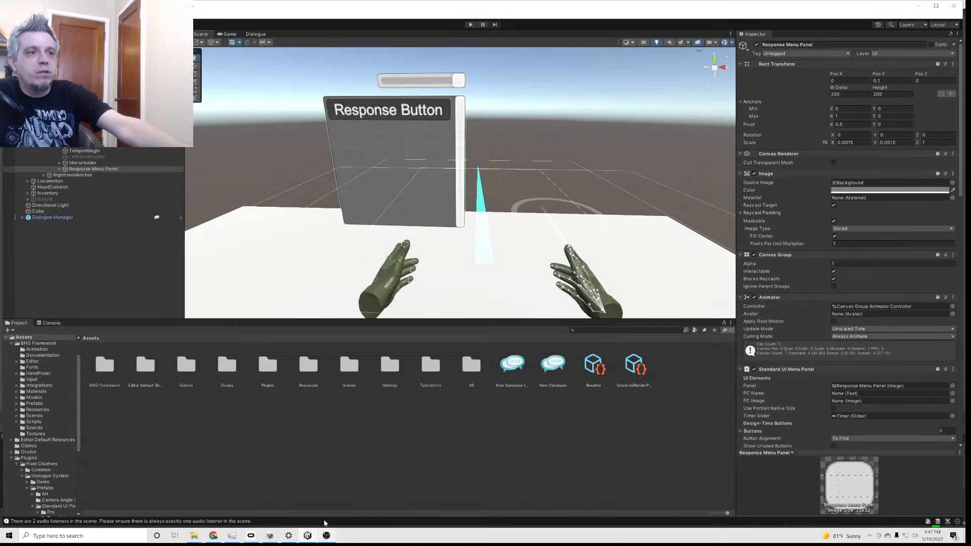
left_click(326, 535)
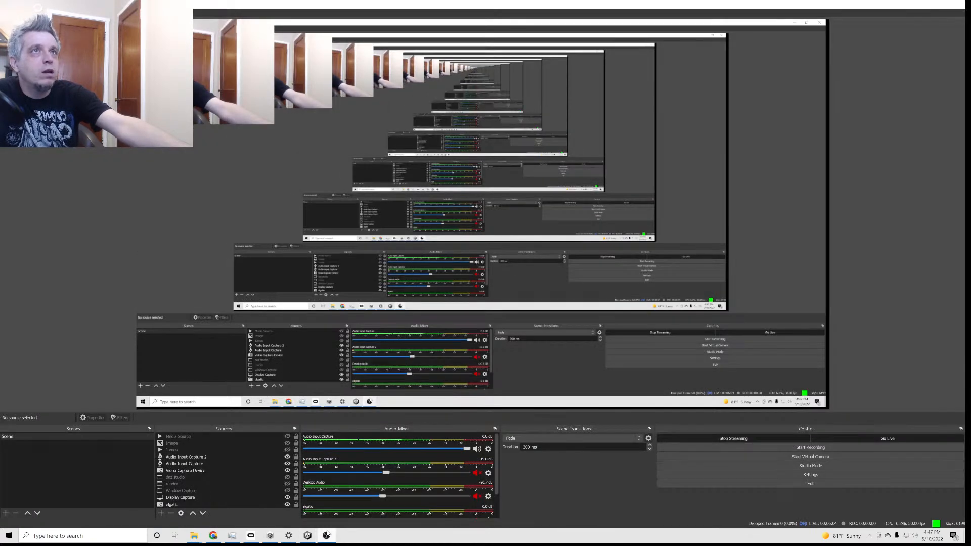
left_click(327, 535)
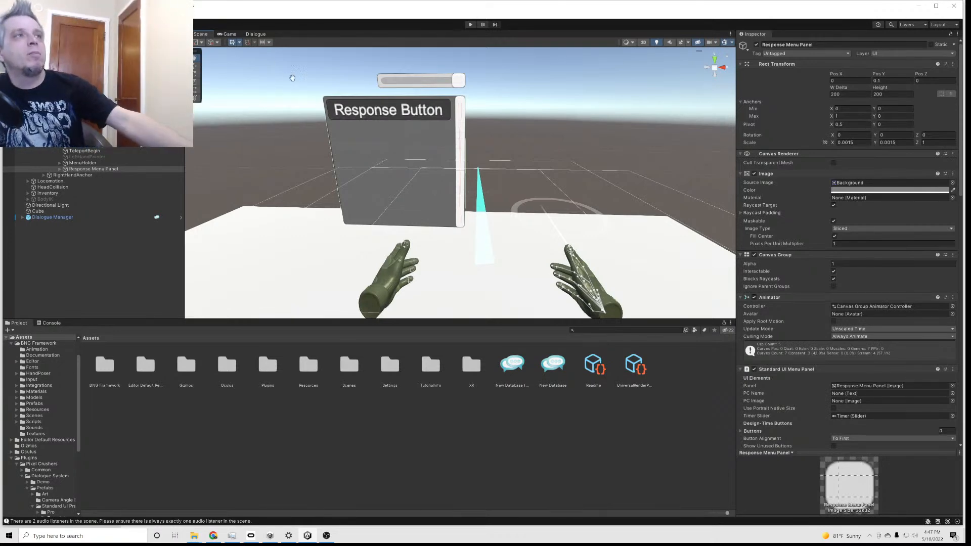
Activate the DebugMenu object inside the left controller's MenuHolder
left_click(72, 163)
left_click(59, 163)
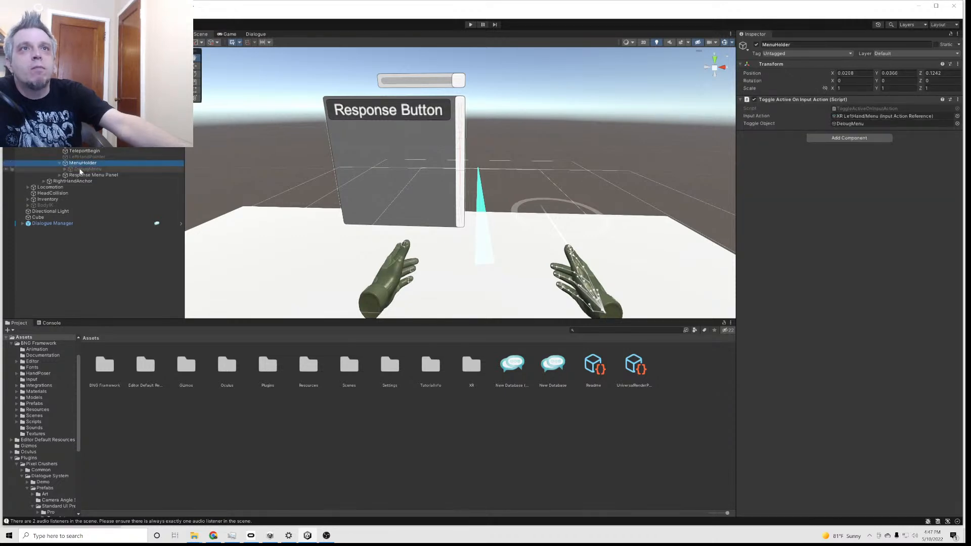
left_click(87, 170)
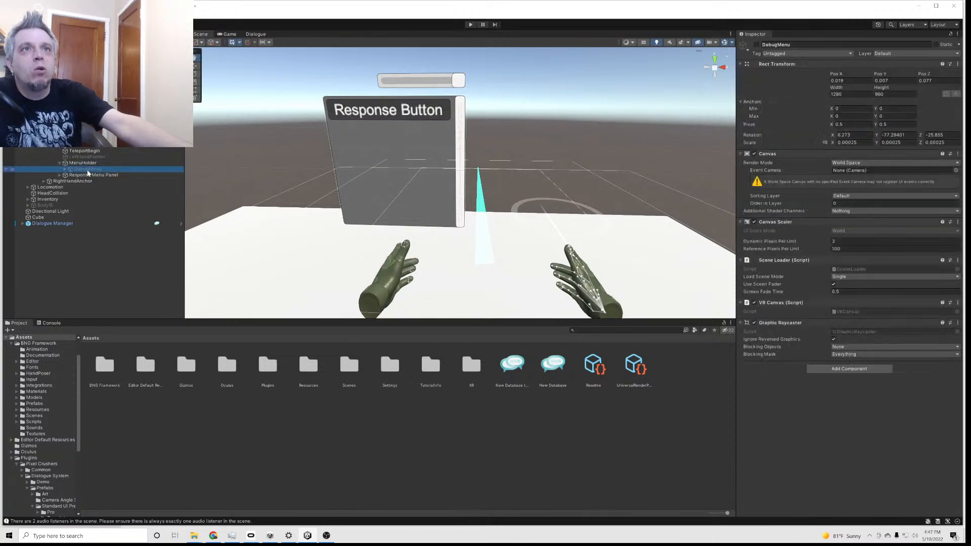
left_click(756, 45)
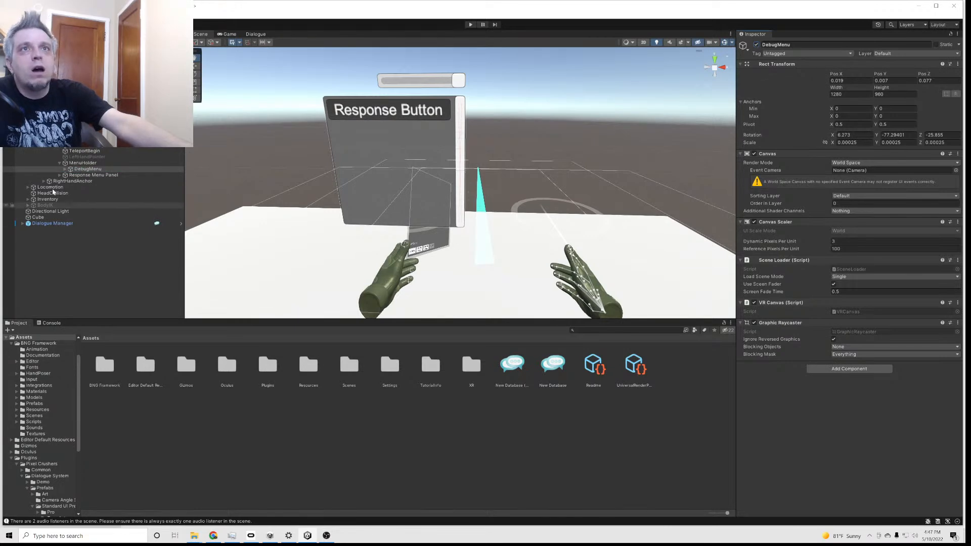
Examine how the DebugMenu canvas sits beside the left hand compared with the Response Menu Panel
mouse_move(423, 183)
left_mouse_down()
mouse_move(386, 171)
mouse_move(422, 167)
left_mouse_up()
right_click_drag(422, 166, 394, 160)
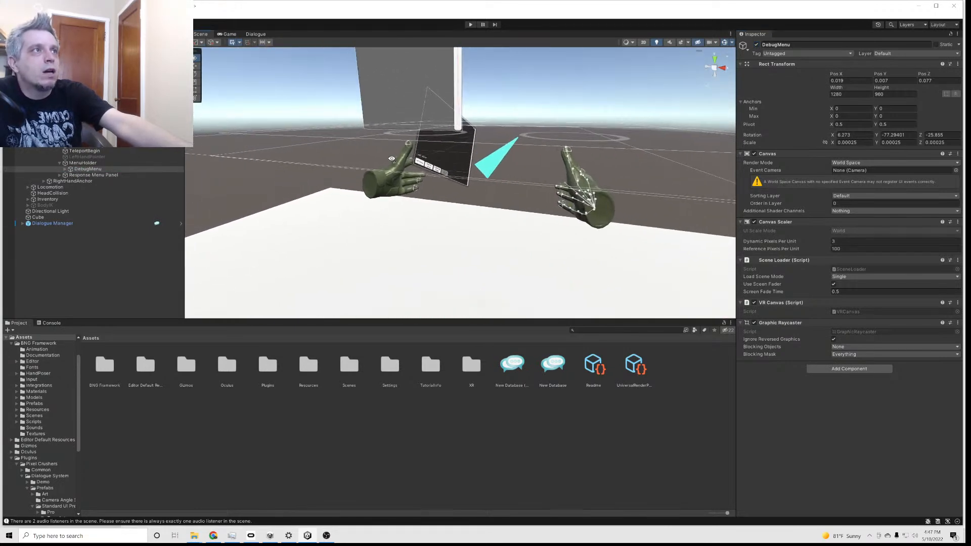
scroll(399, 159, "up", 4)
left_click_drag(410, 132, 365, 166)
left_click_drag(305, 161, 328, 140)
left_click_drag(400, 168, 397, 163)
right_click_drag(405, 173, 392, 177)
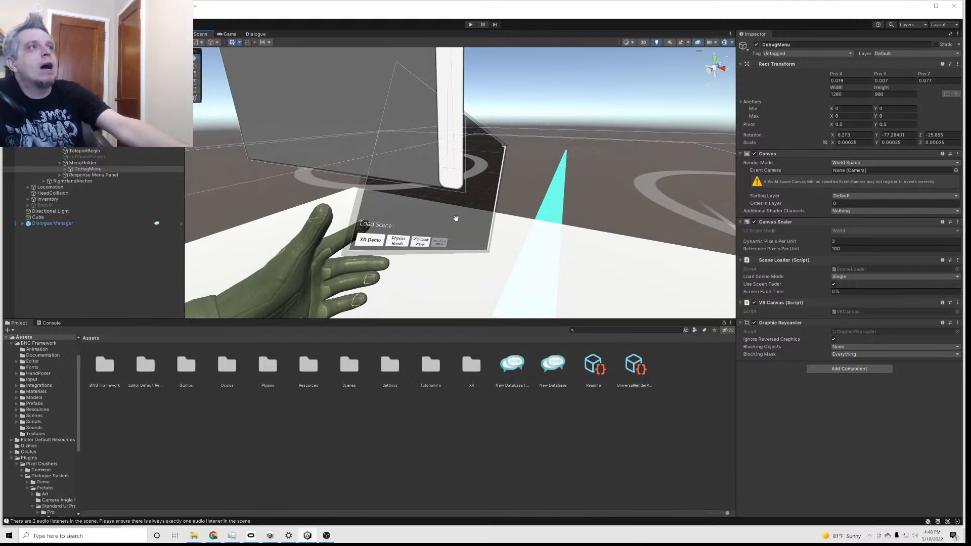
left_click_drag(418, 157, 417, 156)
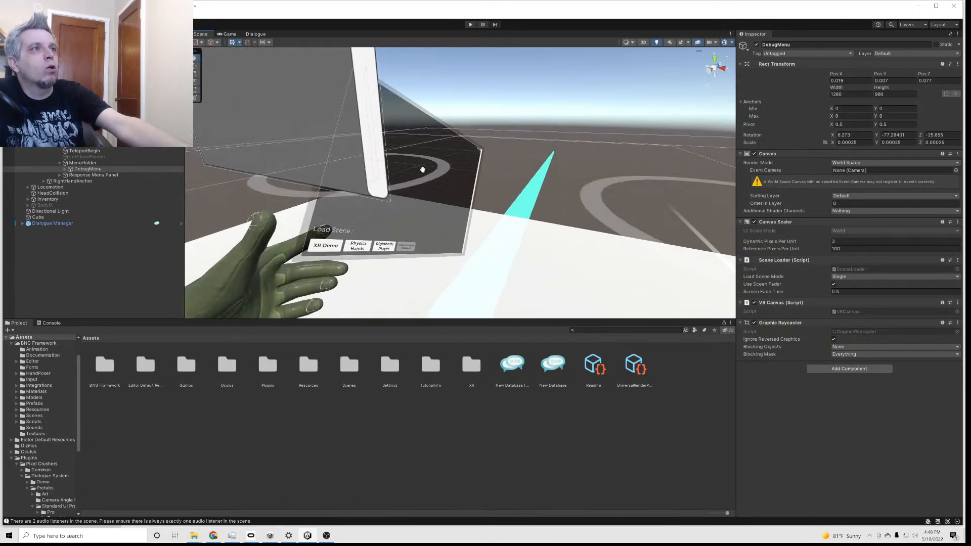
left_click_drag(356, 152, 363, 156)
scroll(364, 156, "down", 2)
scroll(364, 157, "down", 3)
scroll(368, 159, "up", 3)
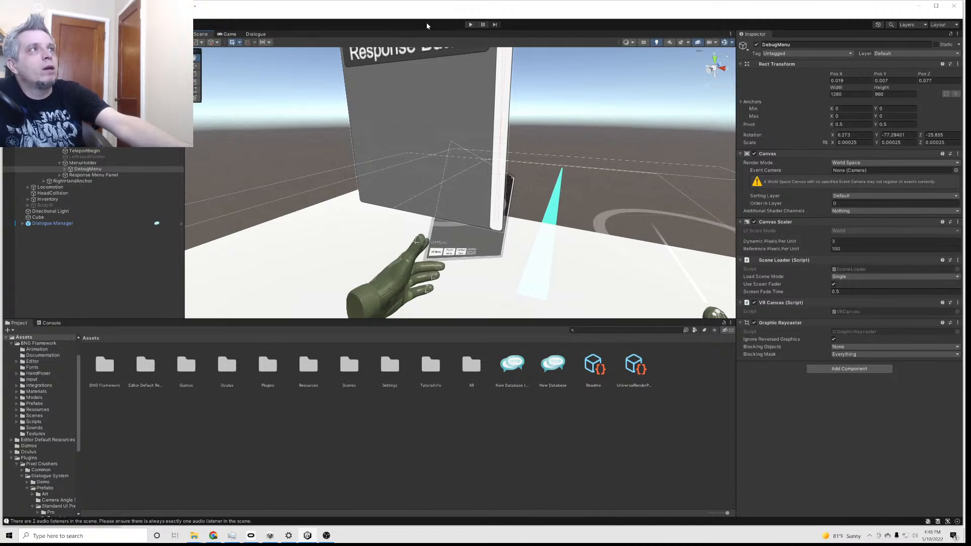
mouse_move(430, 152)
left_mouse_down()
mouse_move(404, 144)
mouse_move(416, 143)
left_mouse_up()
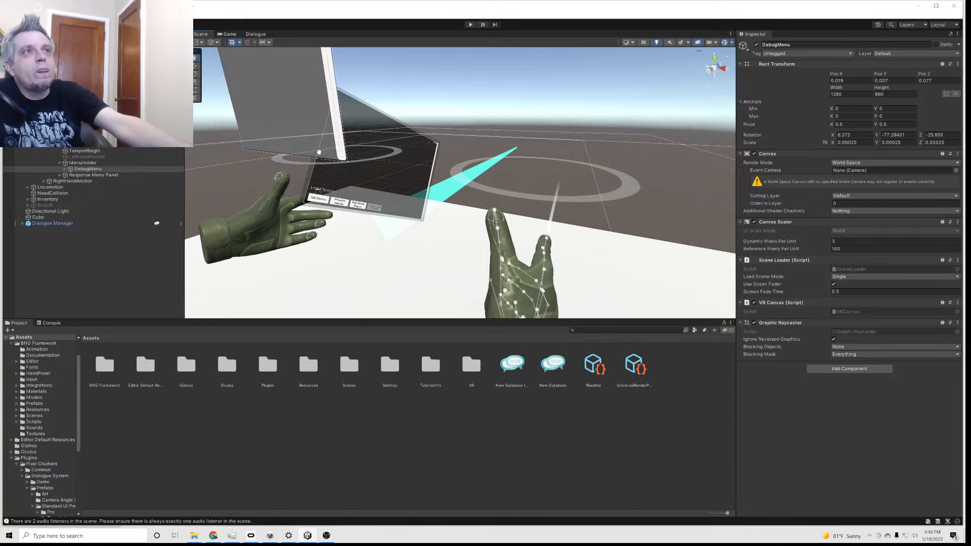
middle_click_drag(313, 135, 322, 147)
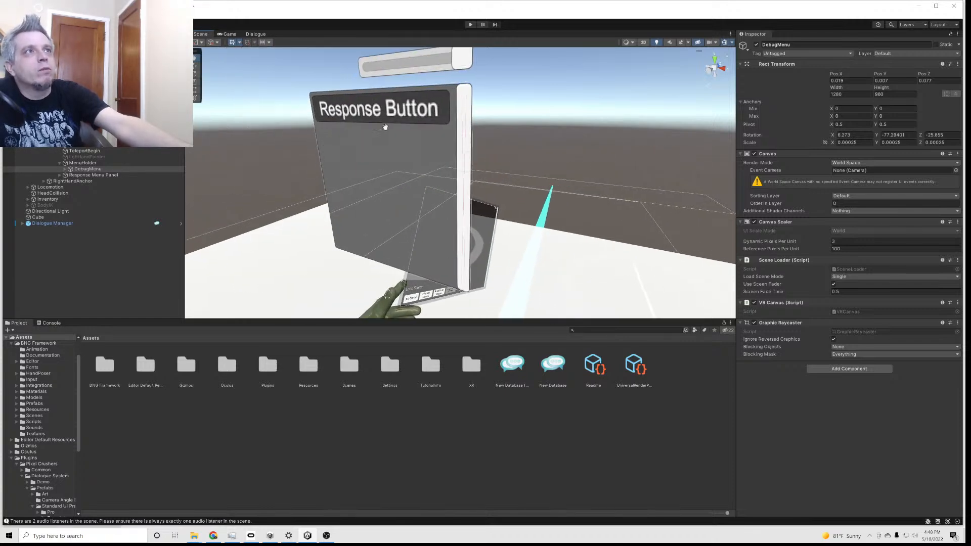
middle_click_drag(393, 124, 394, 212)
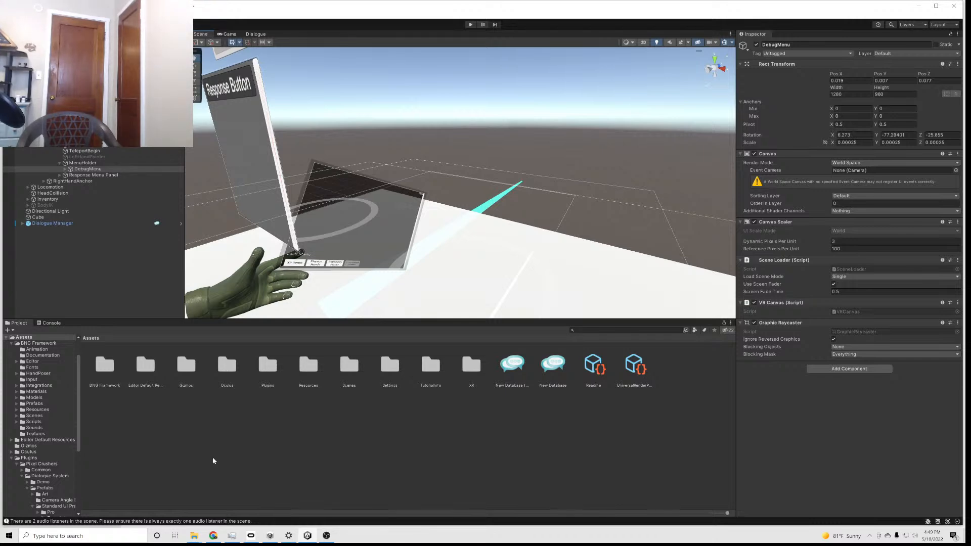
Play-test the scene with the DebugMenu active and end the run
left_click(470, 25)
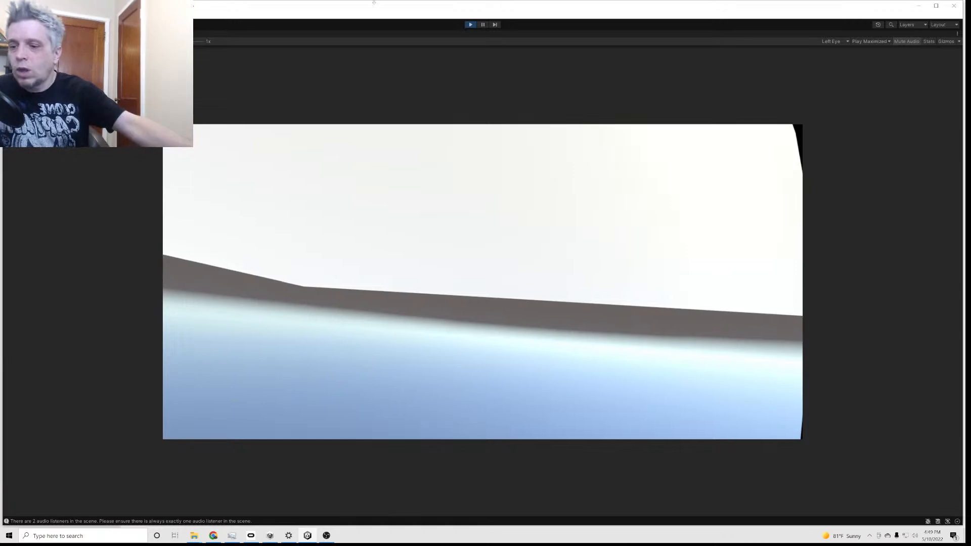
left_click(470, 24)
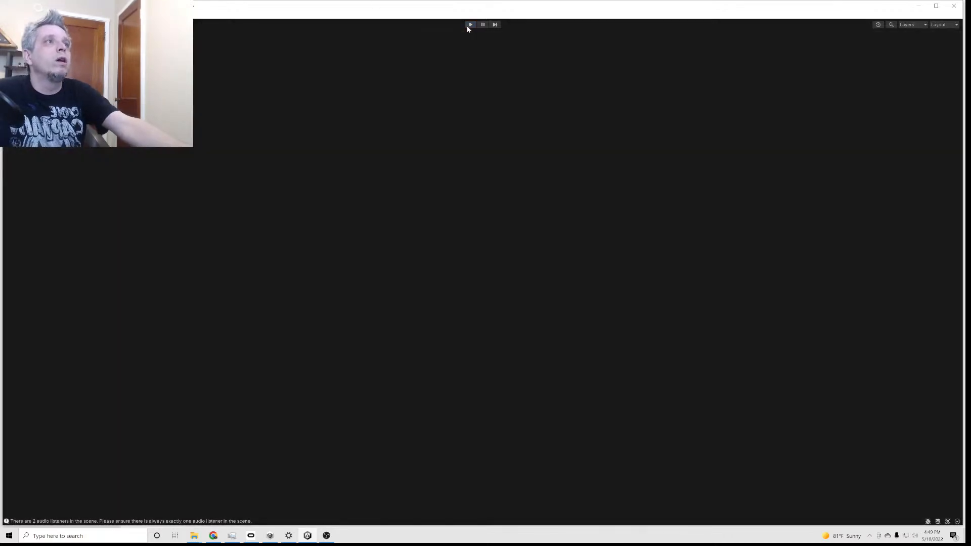
Move the Response Menu Panel along its X axis to about -0.093, away from the DebugMenu
mouse_move(252, 168)
left_mouse_down()
mouse_move(275, 158)
mouse_move(271, 168)
left_mouse_up()
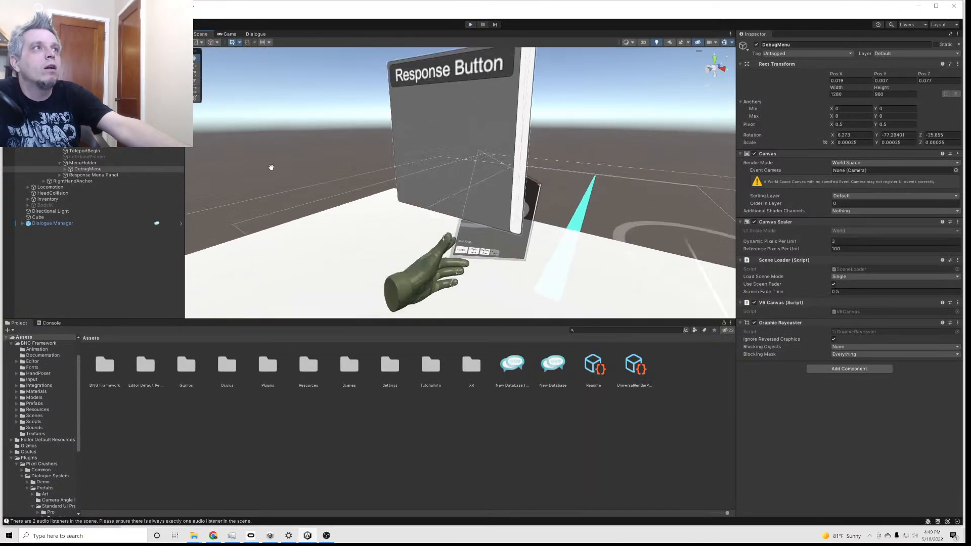
left_click(78, 163)
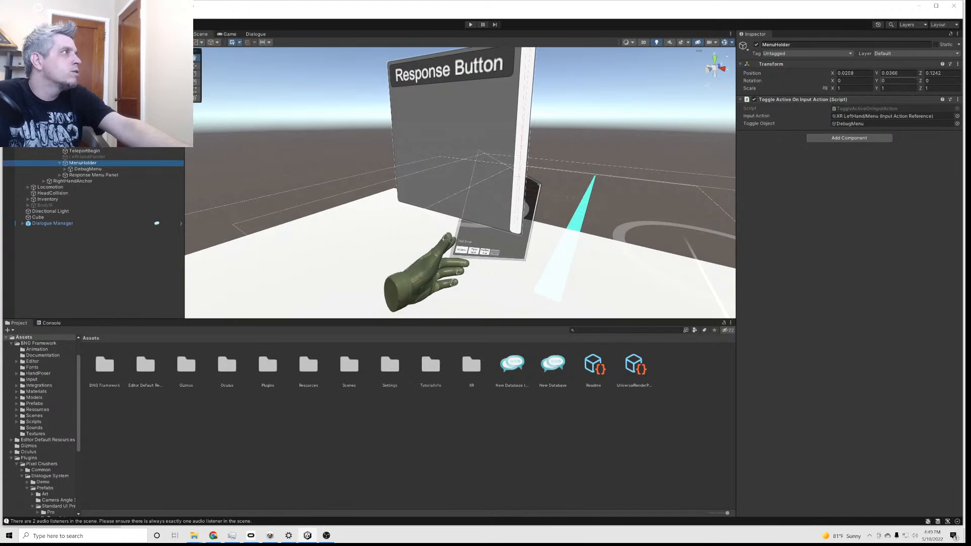
left_click(196, 74)
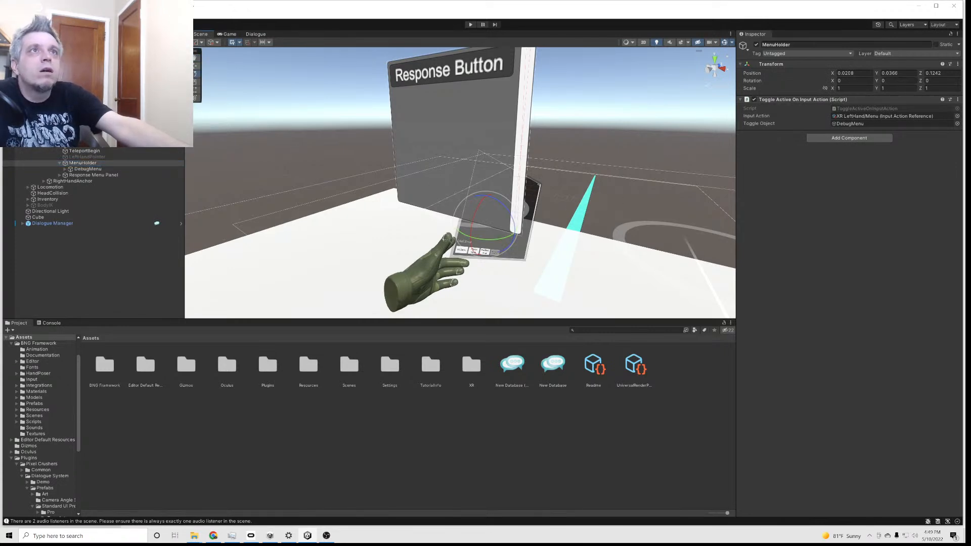
key("w")
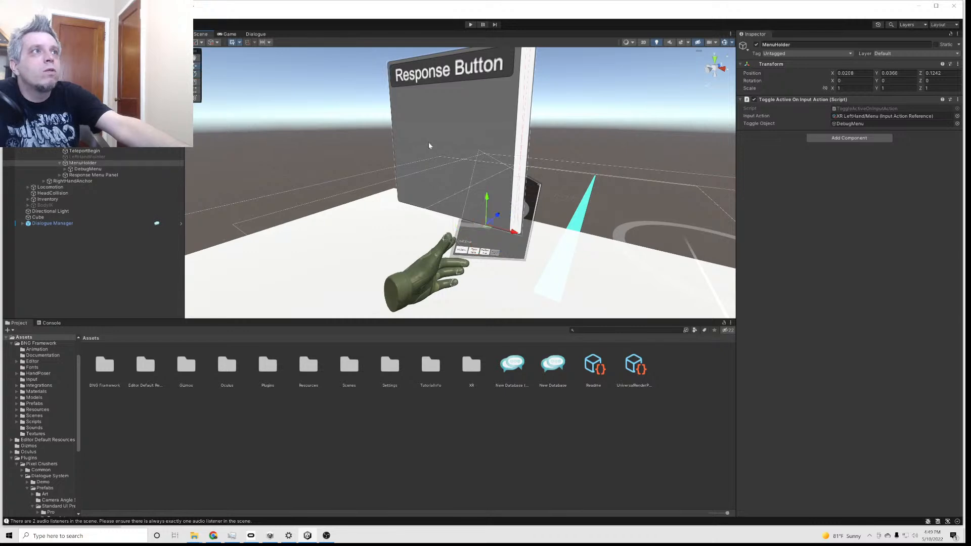
left_click(92, 175)
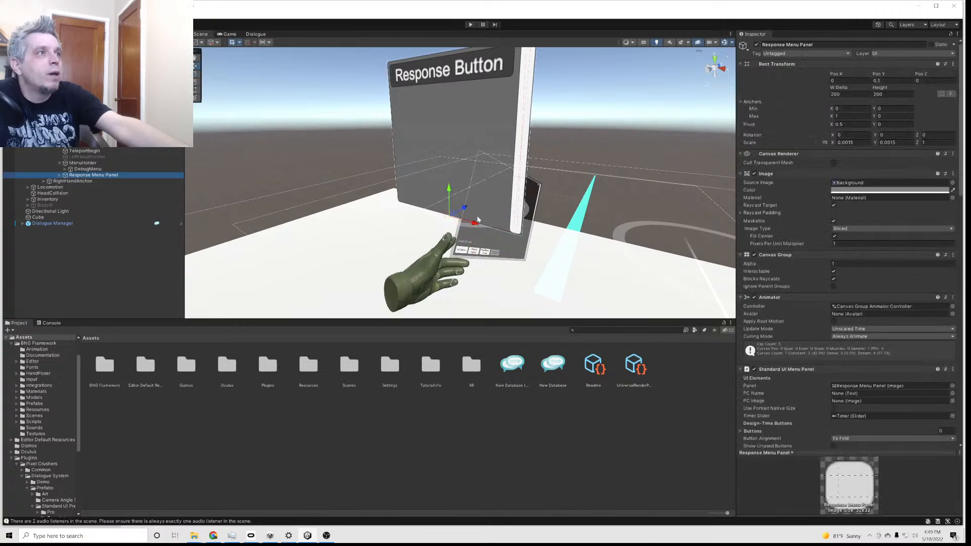
left_click_drag(474, 224, 445, 224)
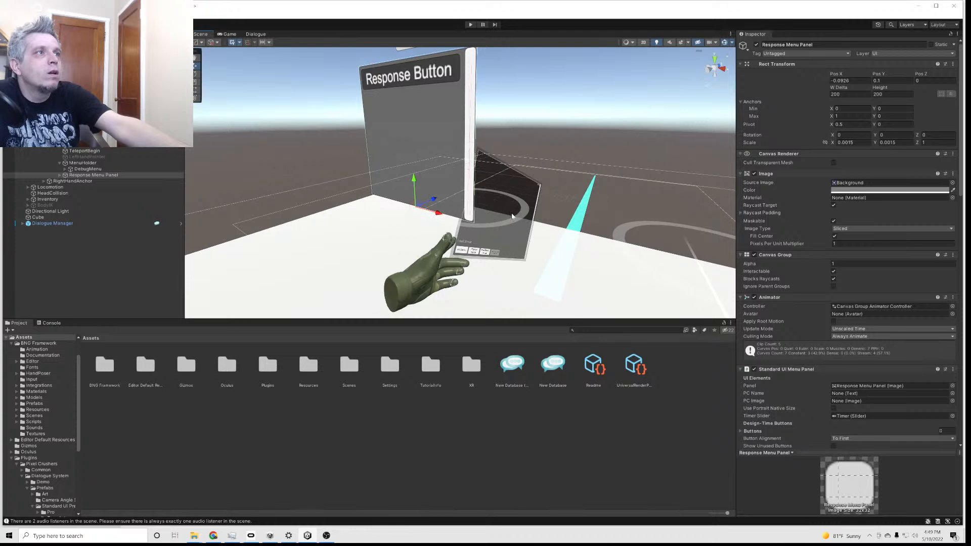
left_click(513, 217)
Move the MenuHolder to about 0.123 in X and rotate it to about -27.7 in X and 68.8 in Y
left_click(74, 164)
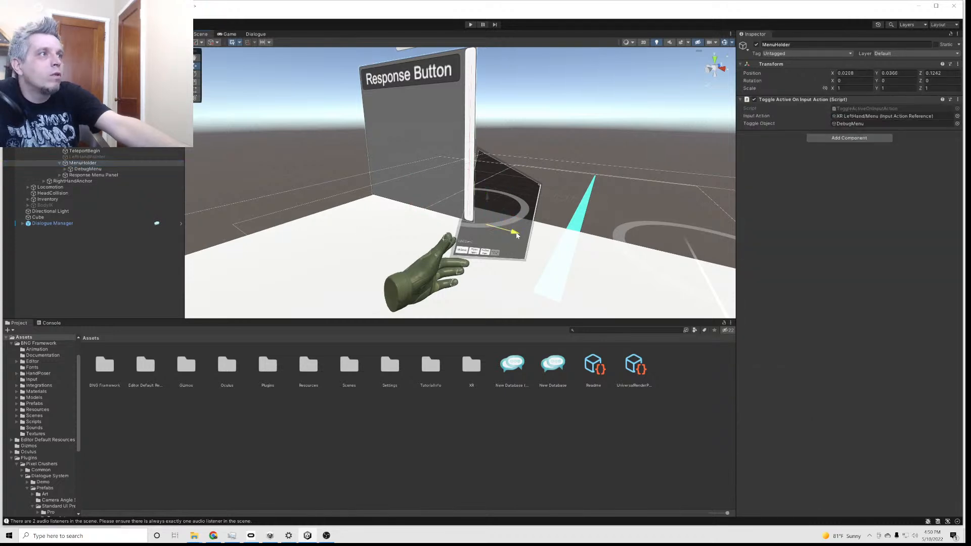
left_click_drag(516, 232, 562, 238)
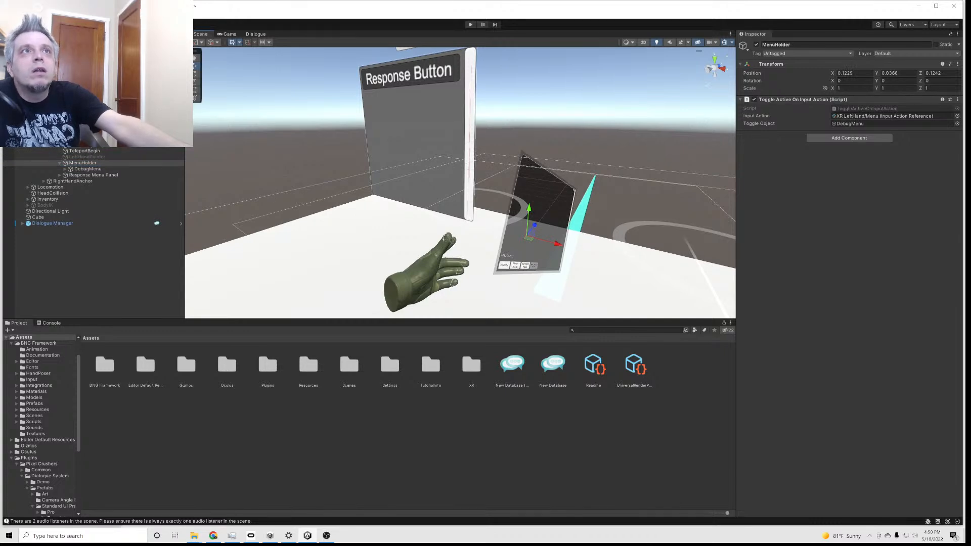
left_click(195, 75)
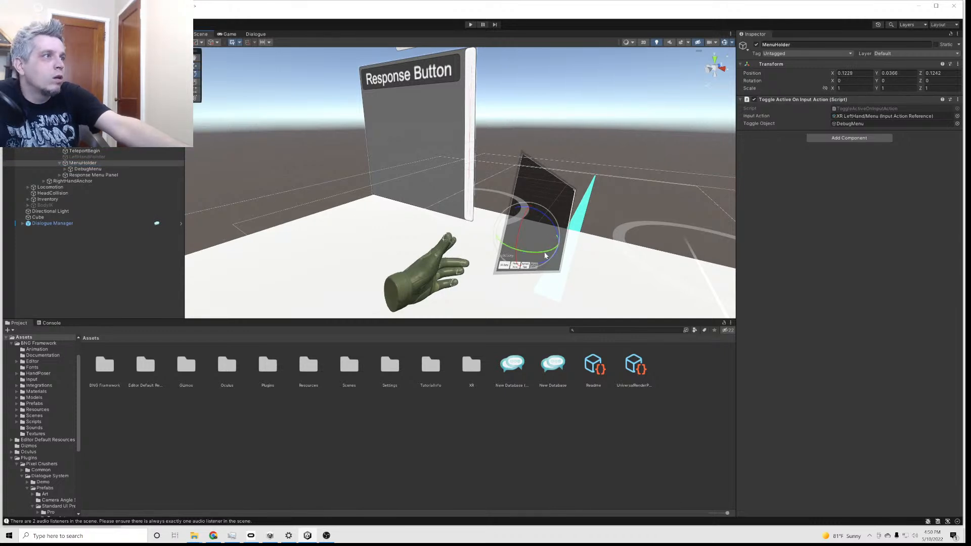
left_click_drag(541, 254, 505, 252)
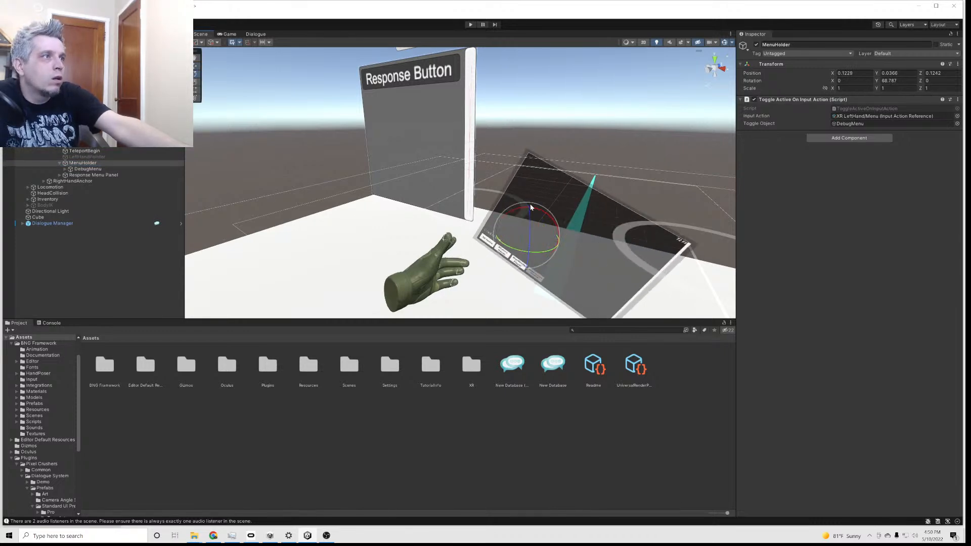
left_click_drag(533, 210, 511, 200)
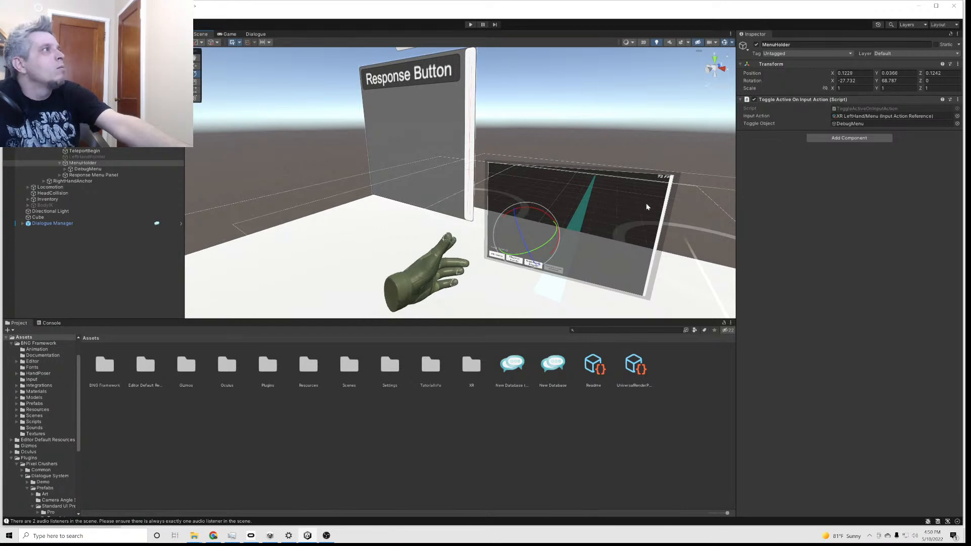
Compare the transforms of the Response Menu Panel, the MenuHolder and its child DebugMenu
left_click(76, 175)
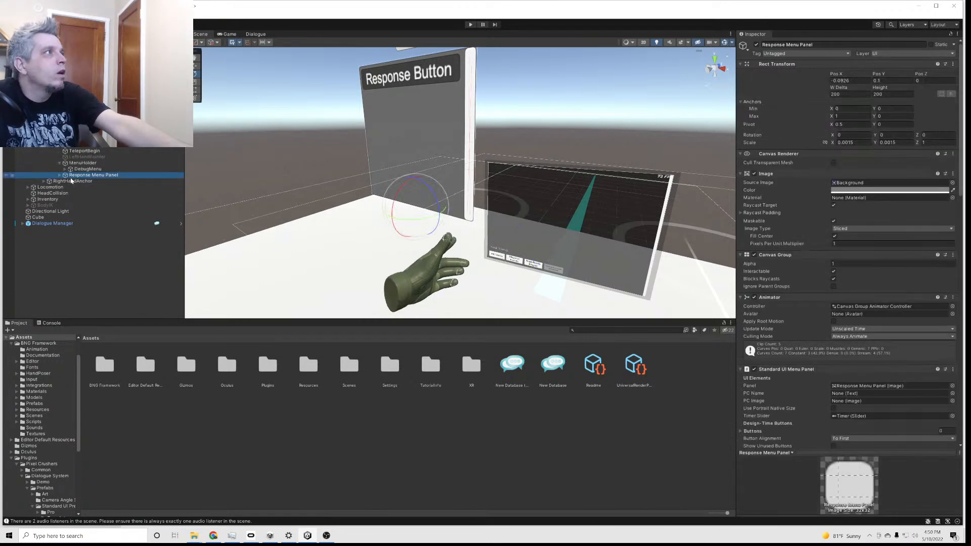
left_click(71, 170)
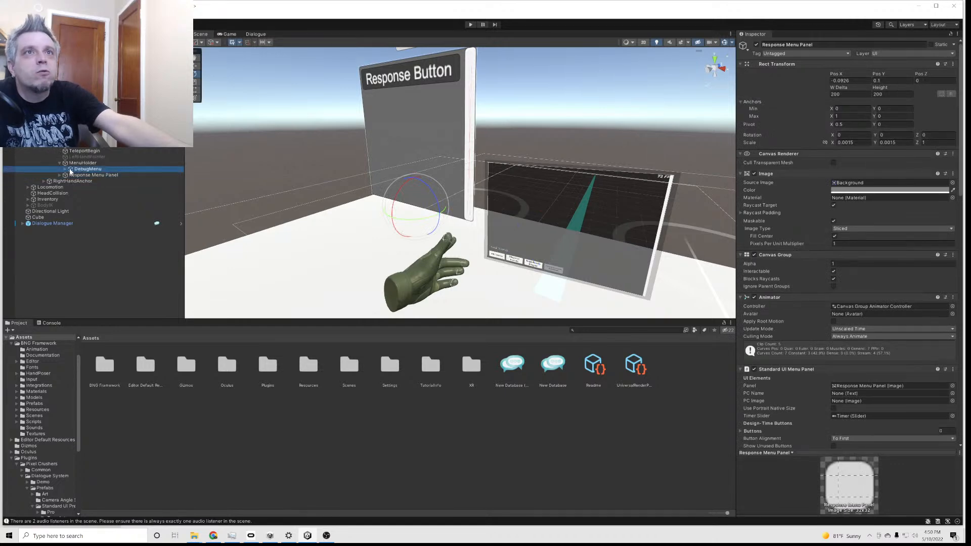
left_click(72, 163)
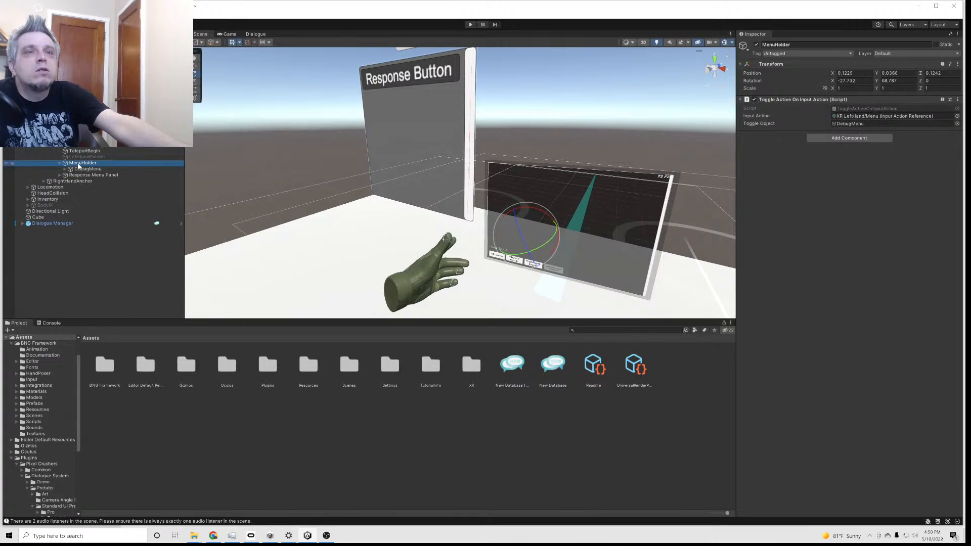
left_click(80, 169)
left_click(79, 163)
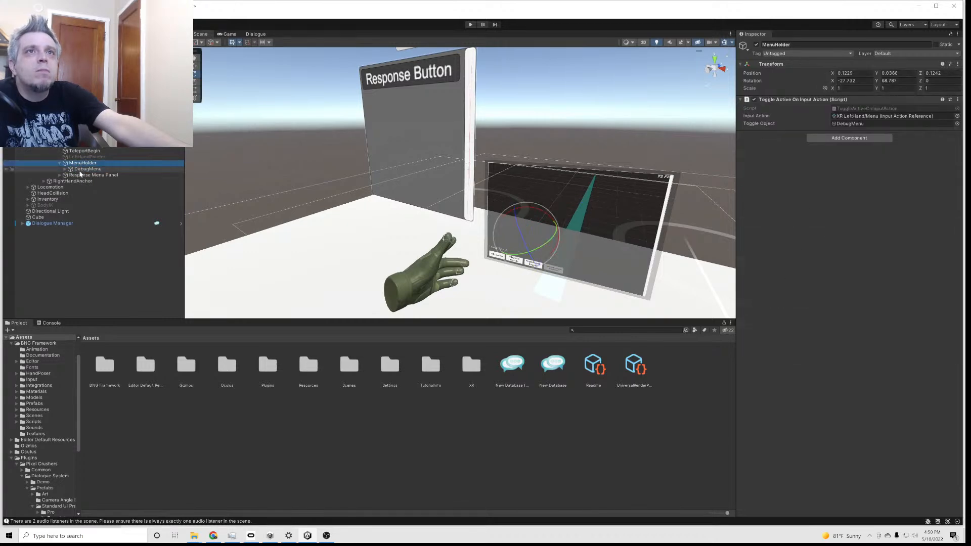
left_click(81, 169)
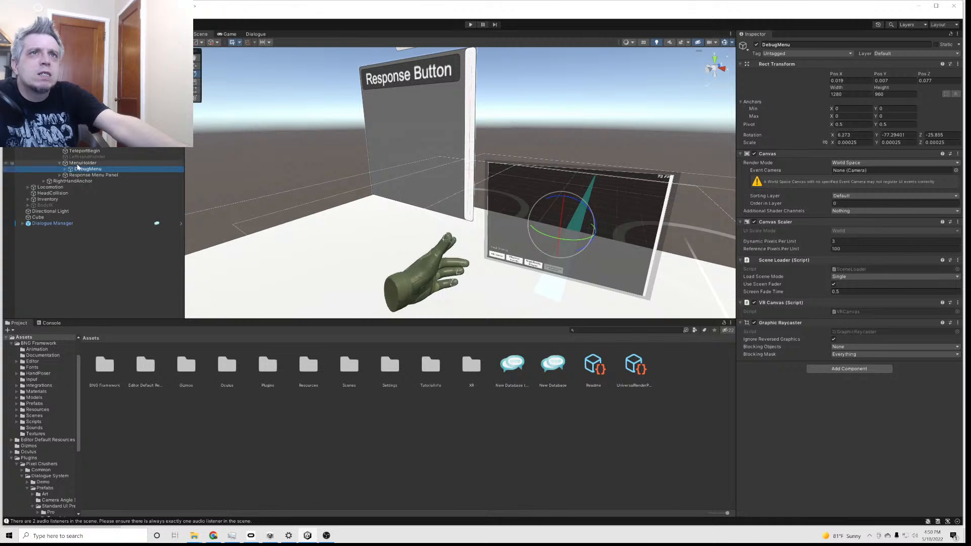
left_click(80, 163)
left_click(79, 170)
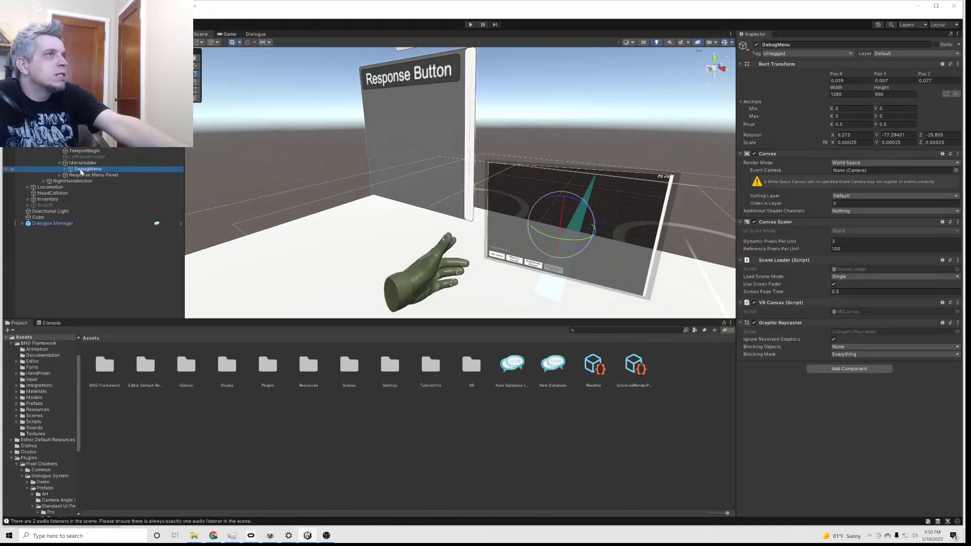
left_click(106, 175)
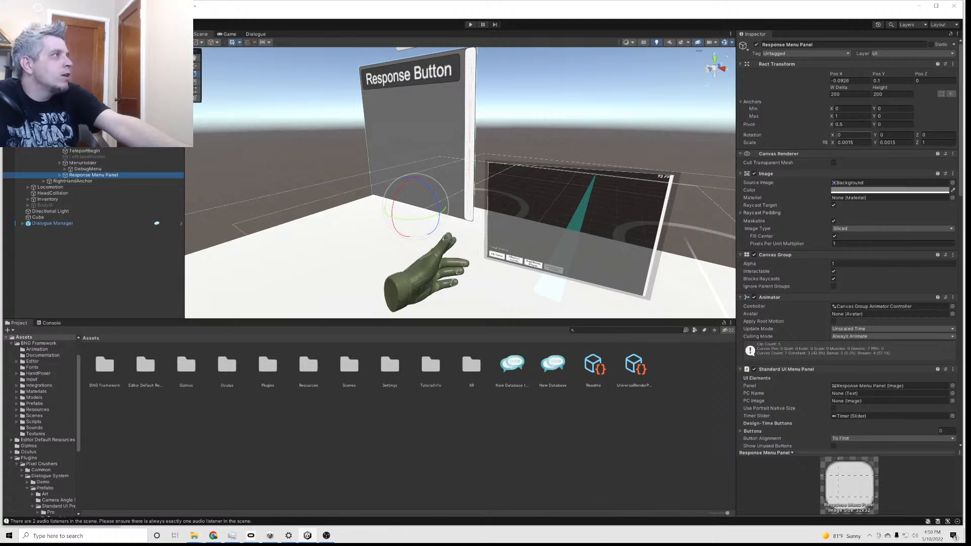
Set the DebugMenu's rotation to 0 in X, Y and Z
left_click(94, 169)
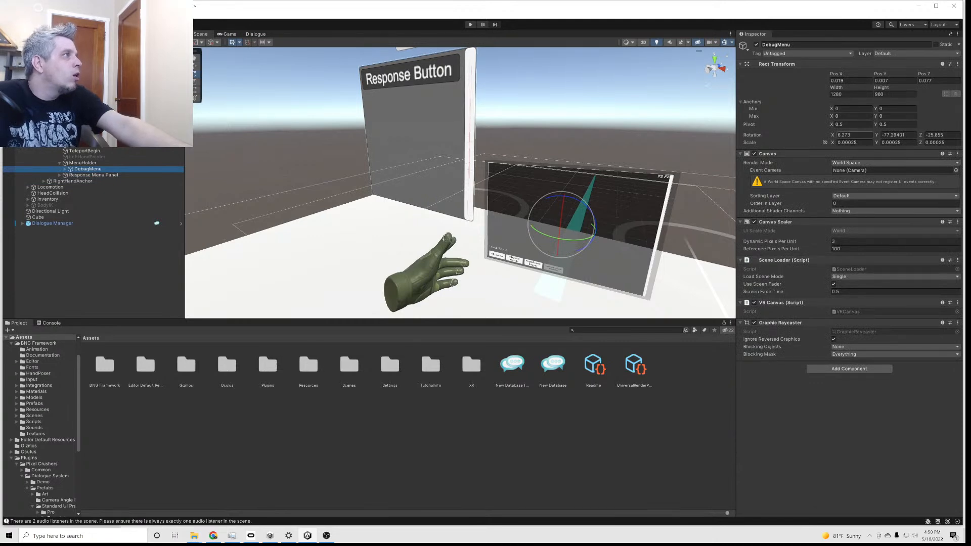
left_click(846, 133)
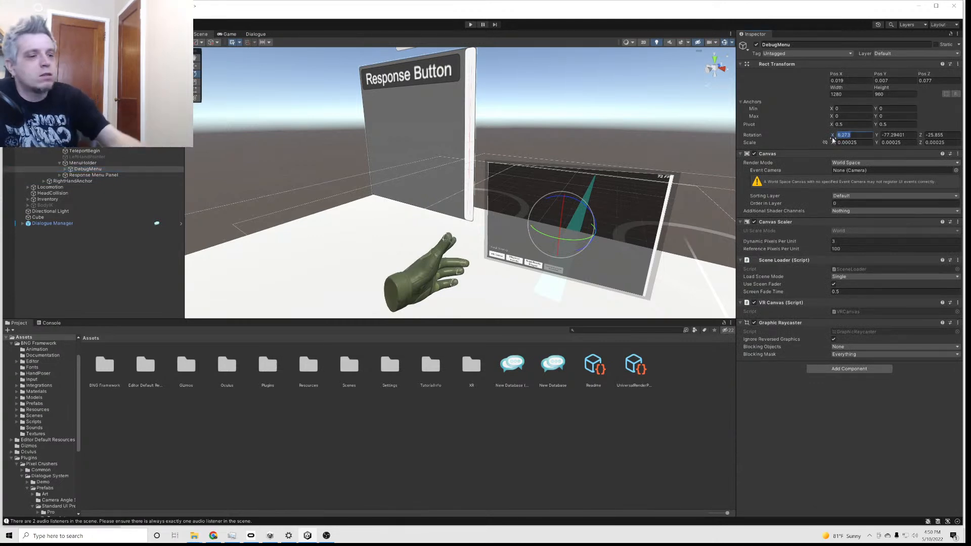
type("0")
left_click(905, 135)
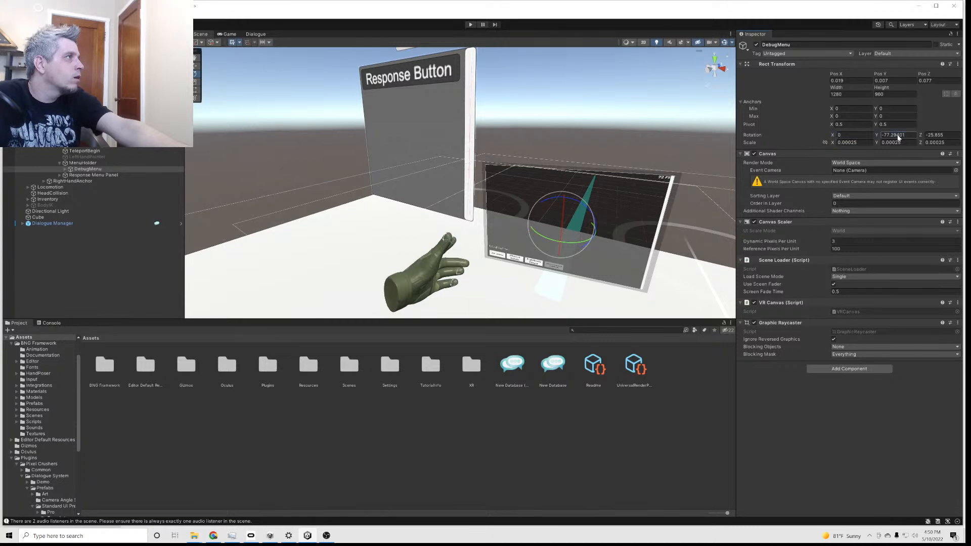
type("0")
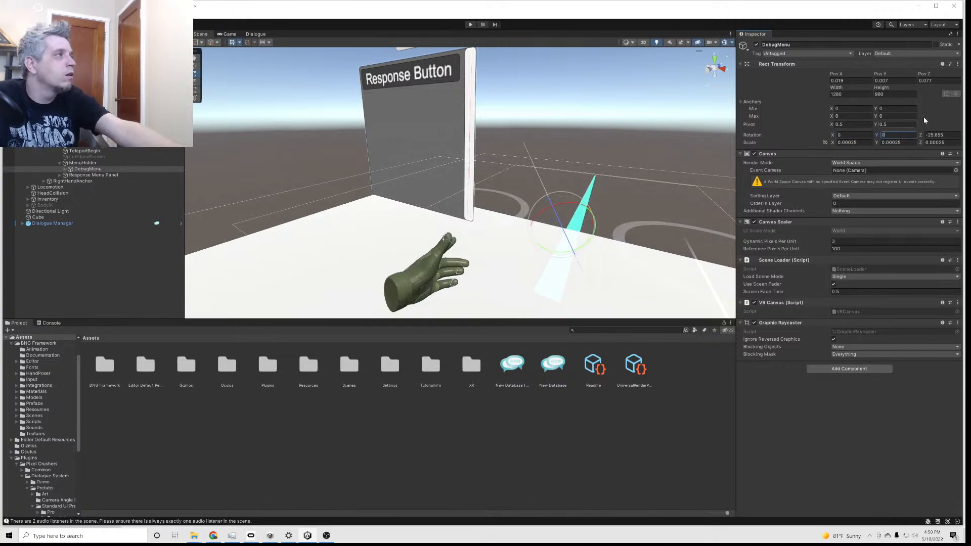
key("Tab")
type("0")
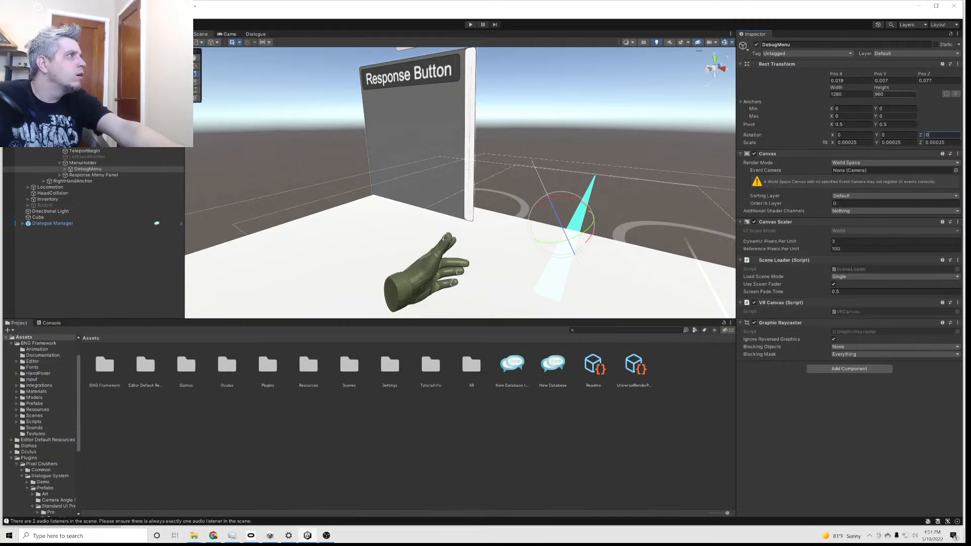
Set the MenuHolder's X and Y rotation to 0
left_click(74, 164)
left_click(855, 81)
type("0")
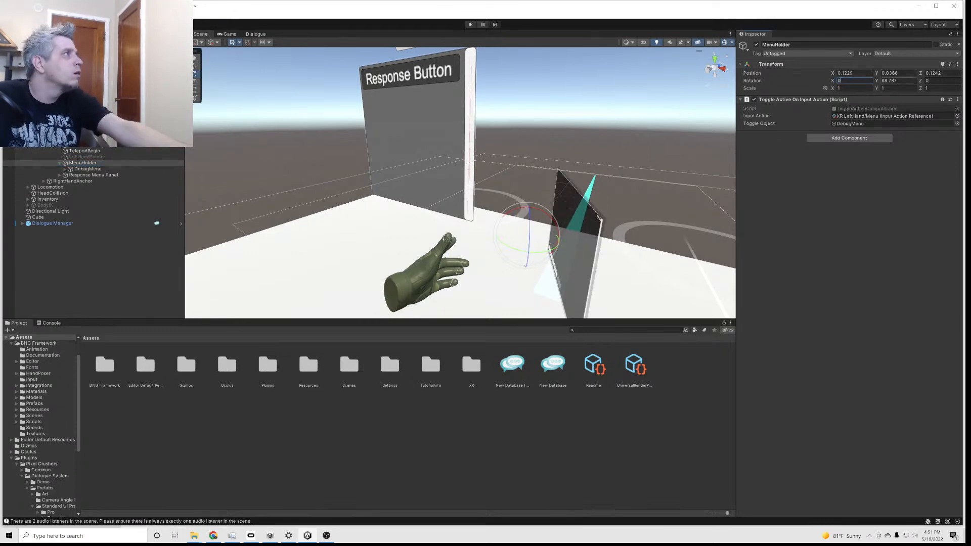
type("0")
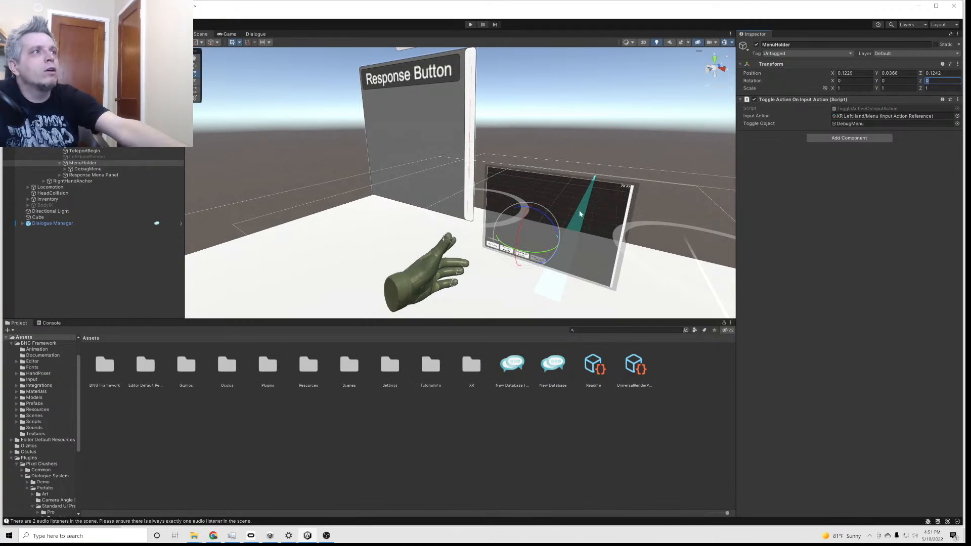
Move the MenuHolder beside the Response Menu Panel, to about 0.201 in X, 0.215 in Y and -0.053 in Z
left_click(196, 59)
left_click_drag(306, 93, 277, 111)
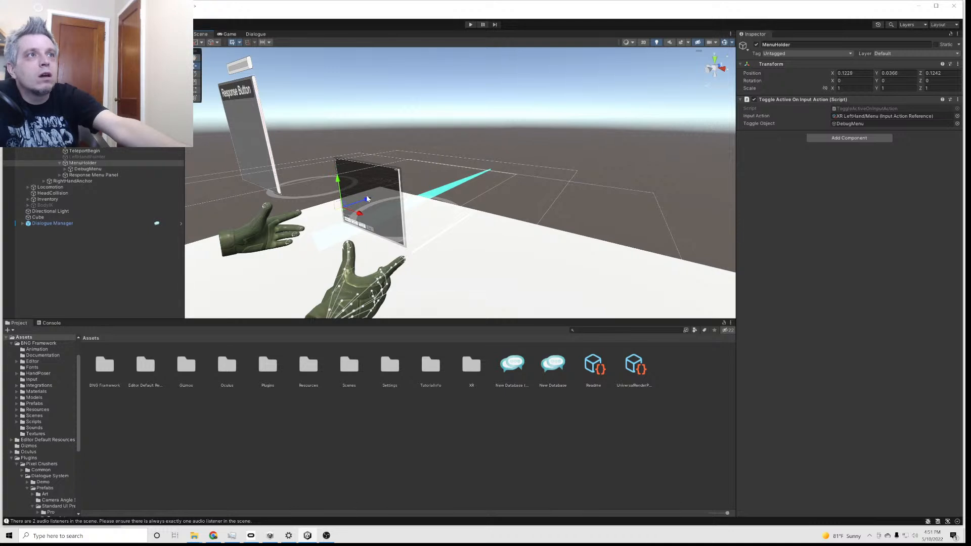
left_click_drag(370, 201, 255, 131)
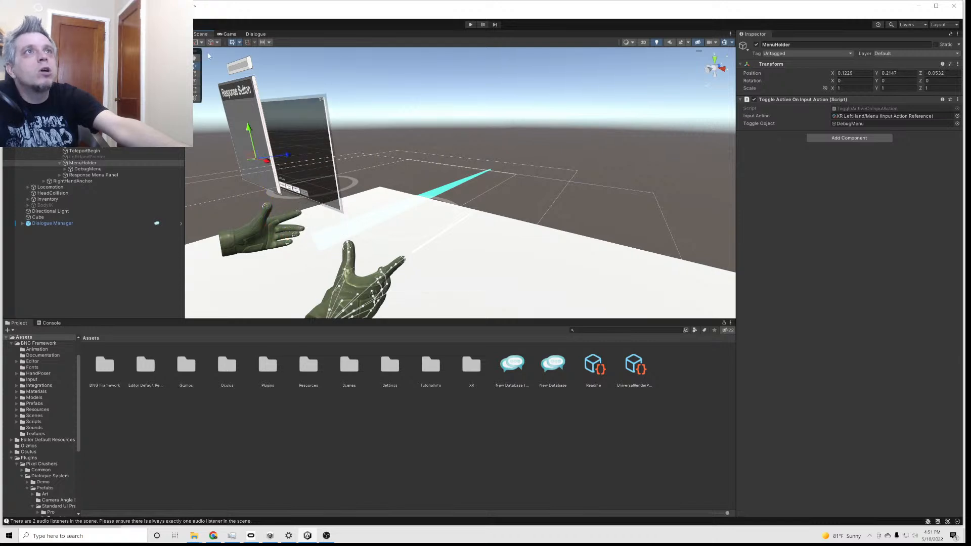
left_click_drag(283, 102, 317, 100)
right_click_drag(318, 101, 454, 122)
left_click_drag(455, 121, 450, 121)
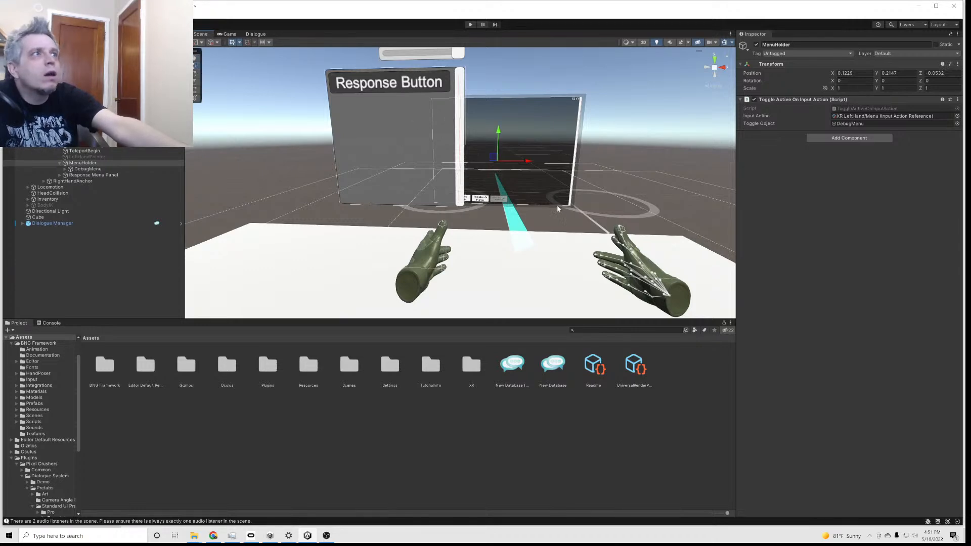
left_click_drag(531, 163, 571, 161)
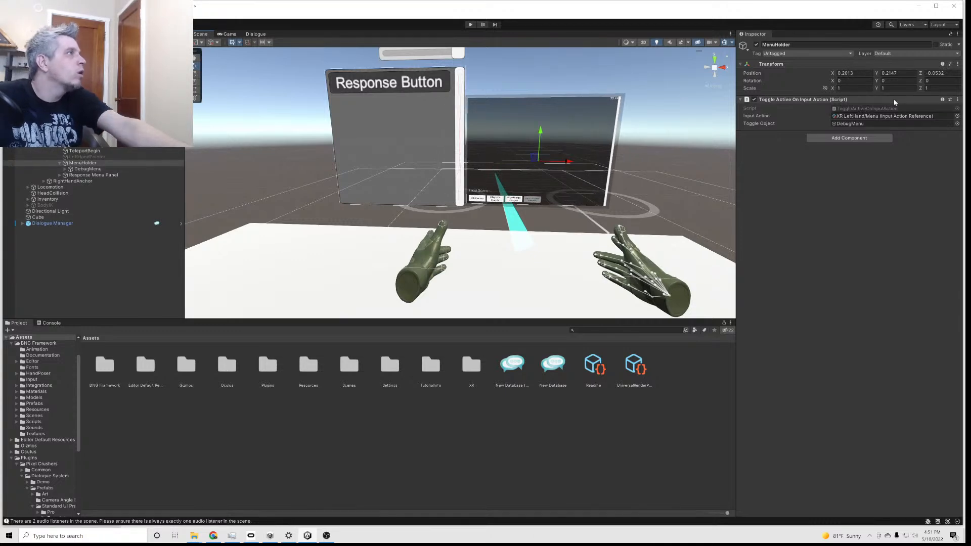
Try a width of 800 and an X position of about 0.031 on the DebugMenu, and undo both changes
left_click(152, 169)
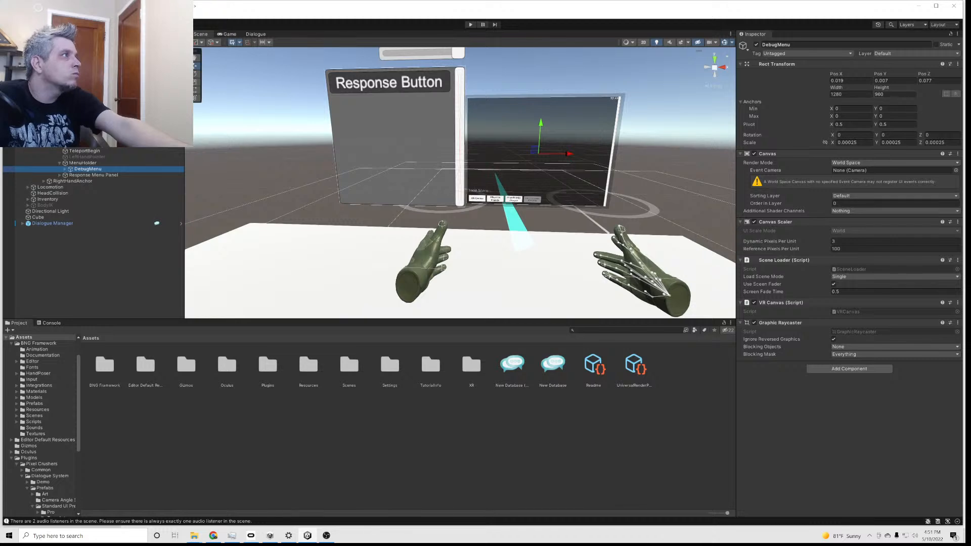
left_click(835, 94)
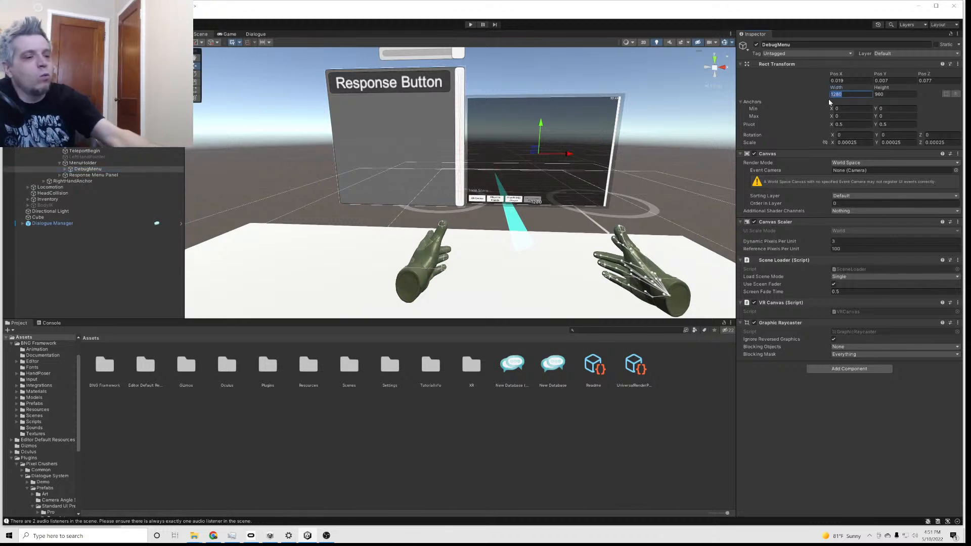
type("800")
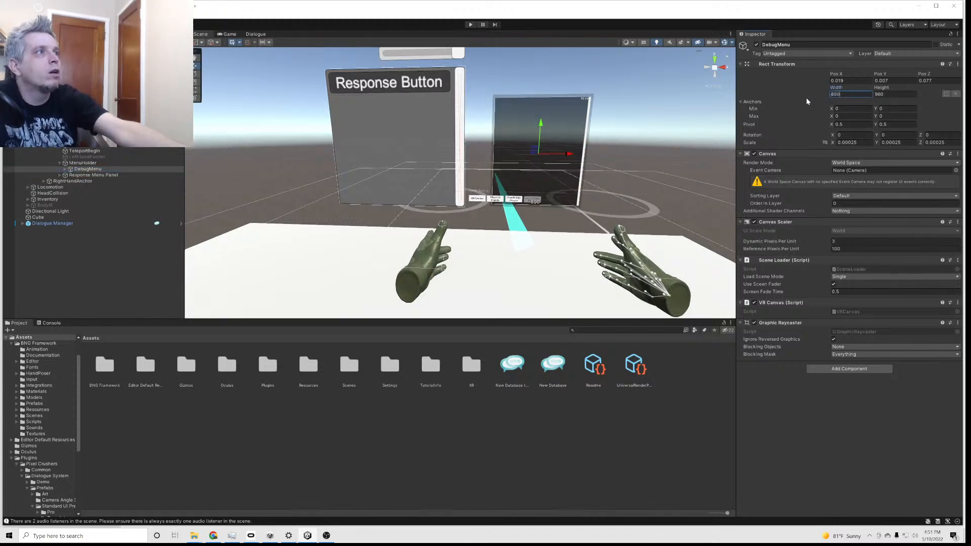
mouse_move(569, 155)
left_mouse_down()
mouse_move(554, 155)
mouse_move(576, 155)
left_mouse_up()
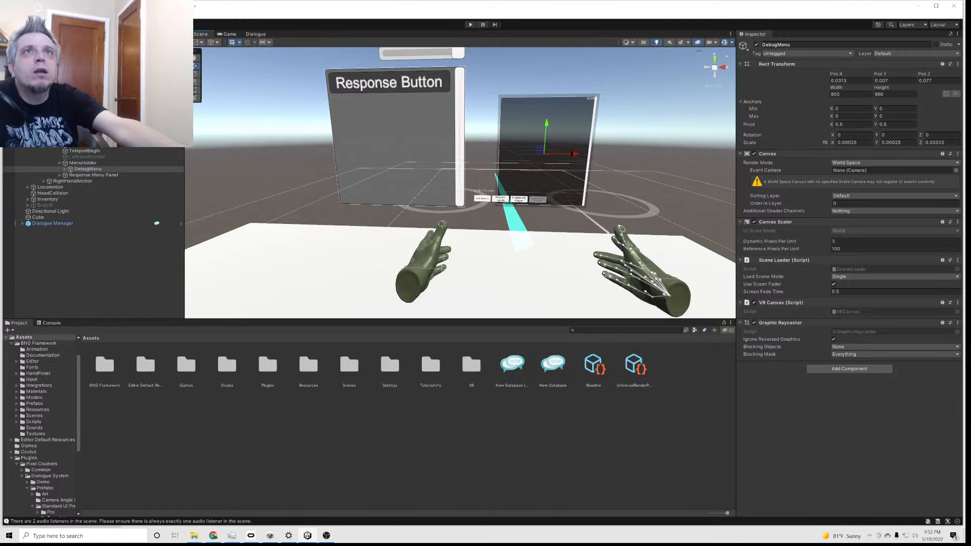
left_click(19, 15)
left_click(31, 24)
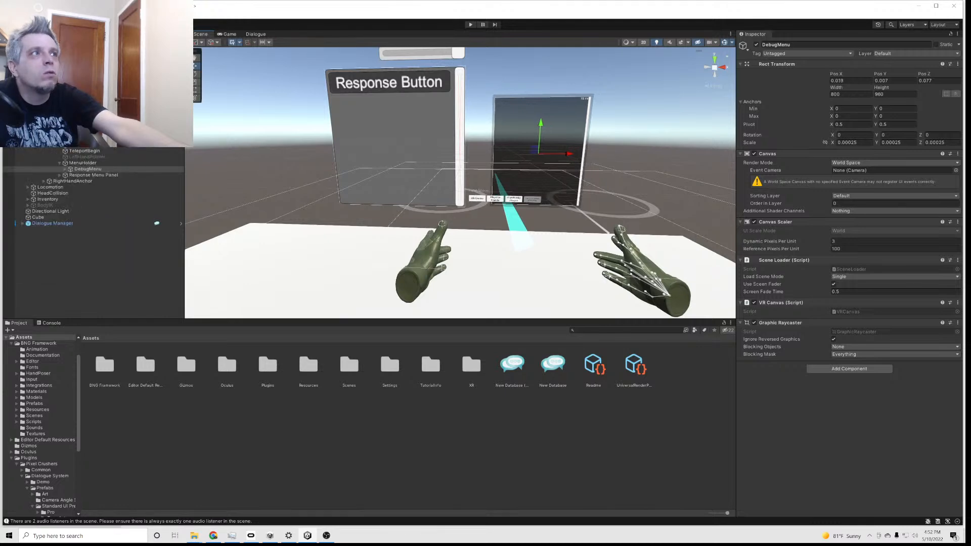
left_click(19, 15)
left_click(31, 24)
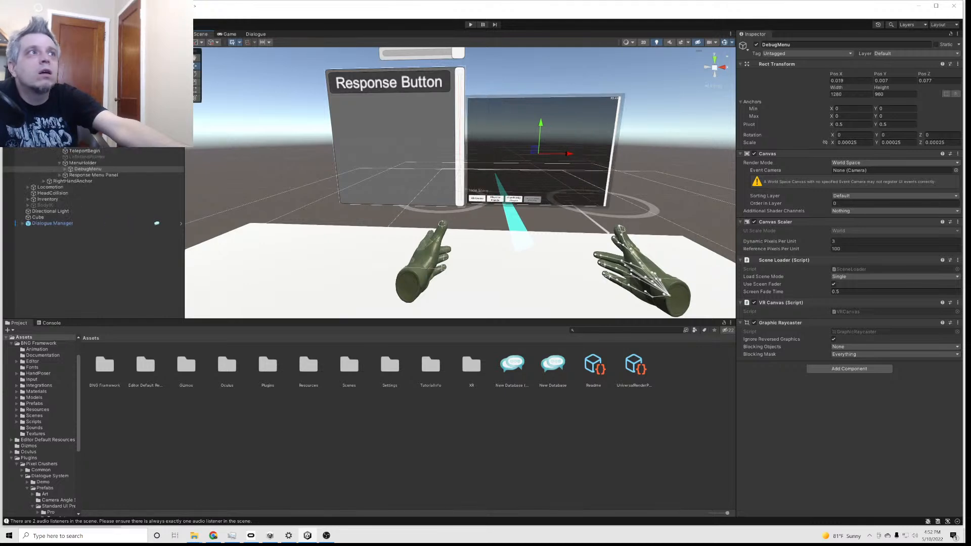
Scale the MenuHolder to 0.7 in X and move it to about 0.163 in X and 0.201 in Y
left_click(82, 163)
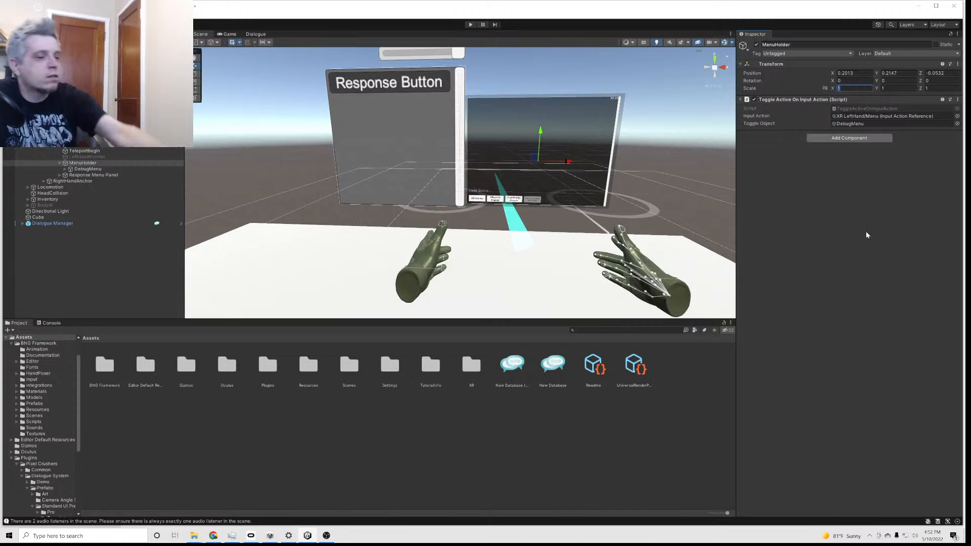
type(".7")
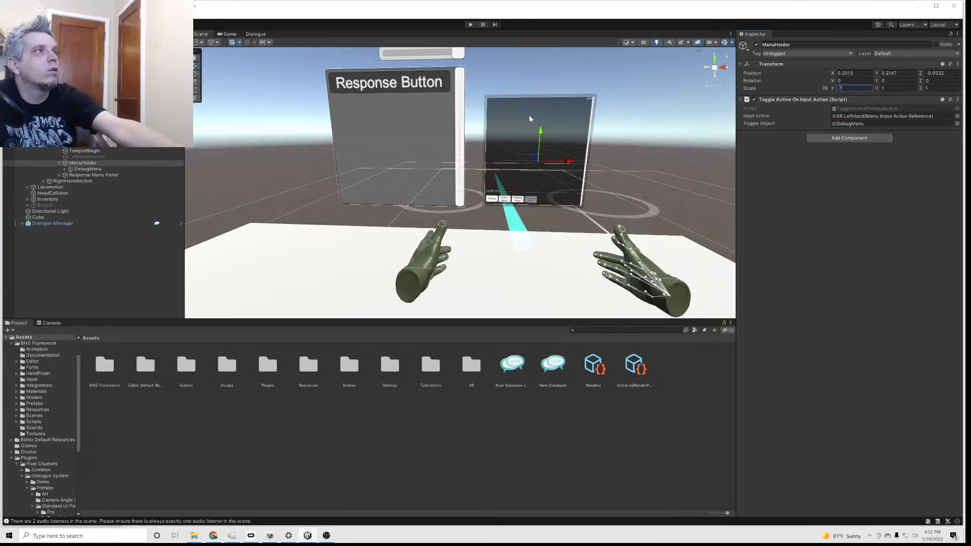
left_click_drag(568, 165, 549, 163)
left_click_drag(520, 132, 520, 139)
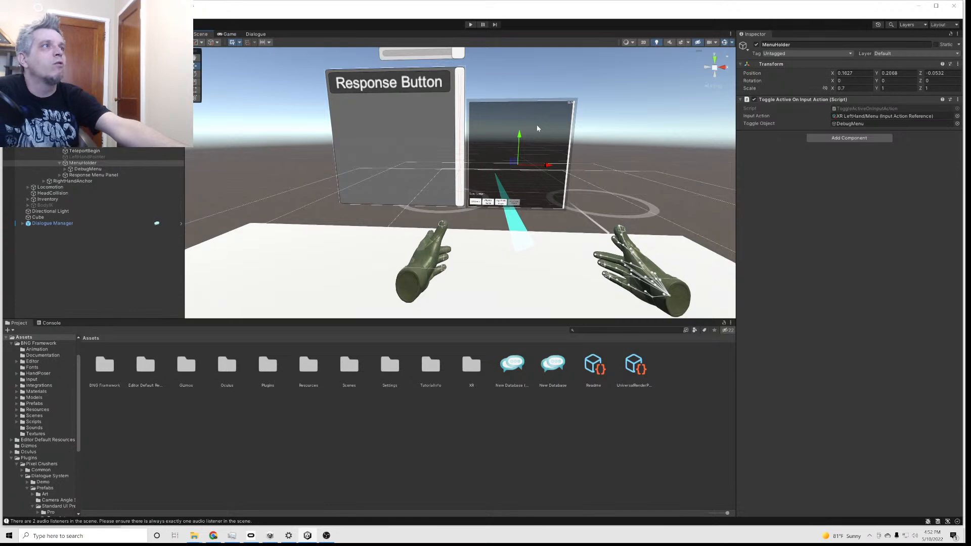
Set the font size of the DebugMenu's FPSText to 60 and shift the text to about -56 in X
left_click(65, 169)
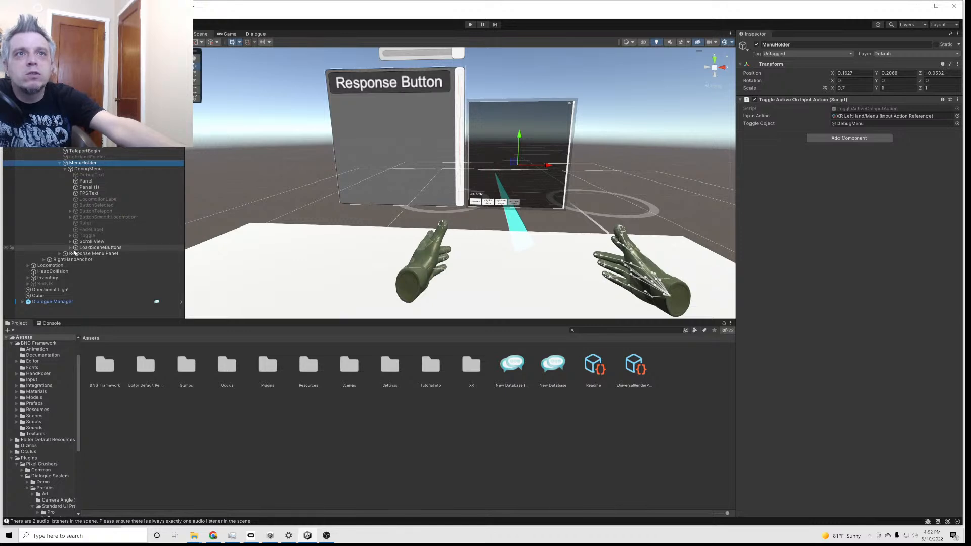
left_click(85, 193)
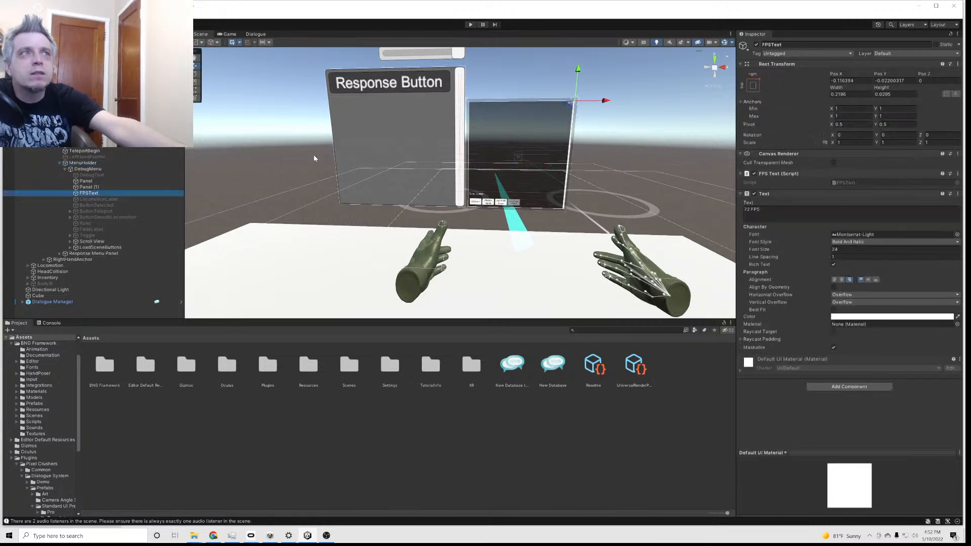
left_click(833, 249)
type("60")
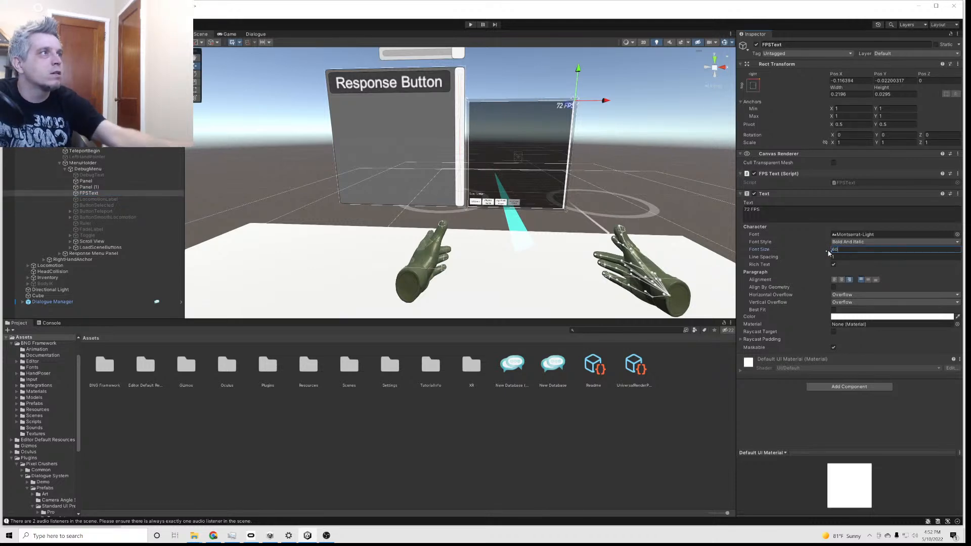
left_click_drag(605, 100, 603, 100)
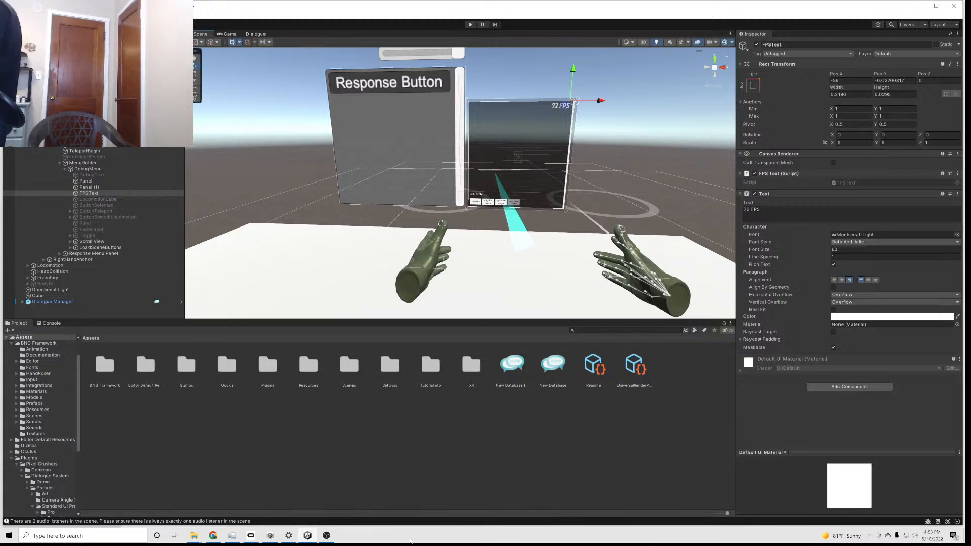
Play-test the scene with the rearranged menus, end the run and select the XR Rig Advanced object
left_click(470, 25)
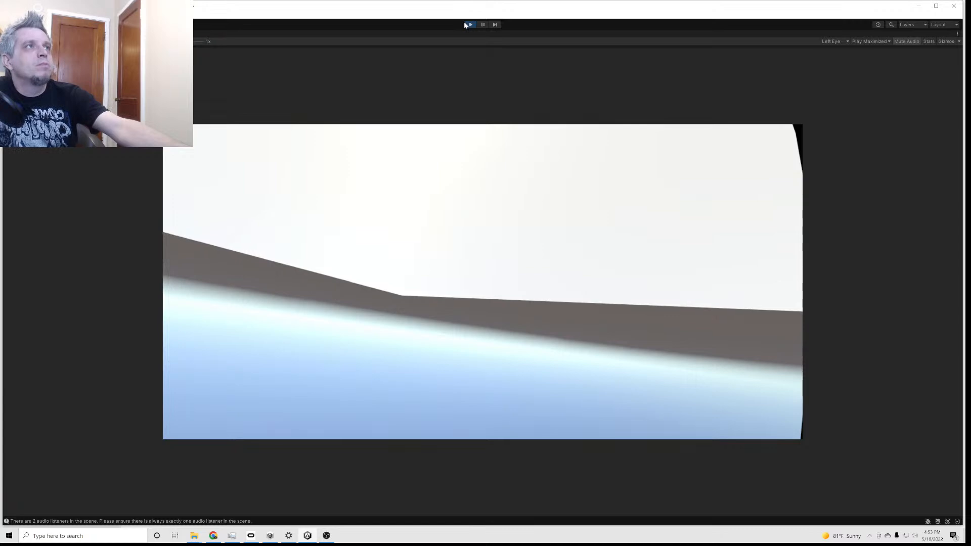
left_click(469, 24)
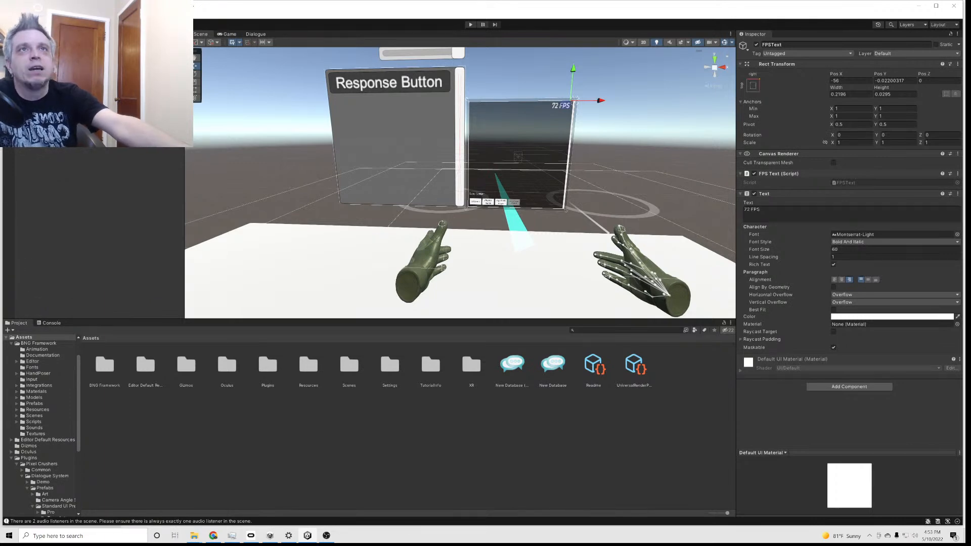
left_click(46, 91)
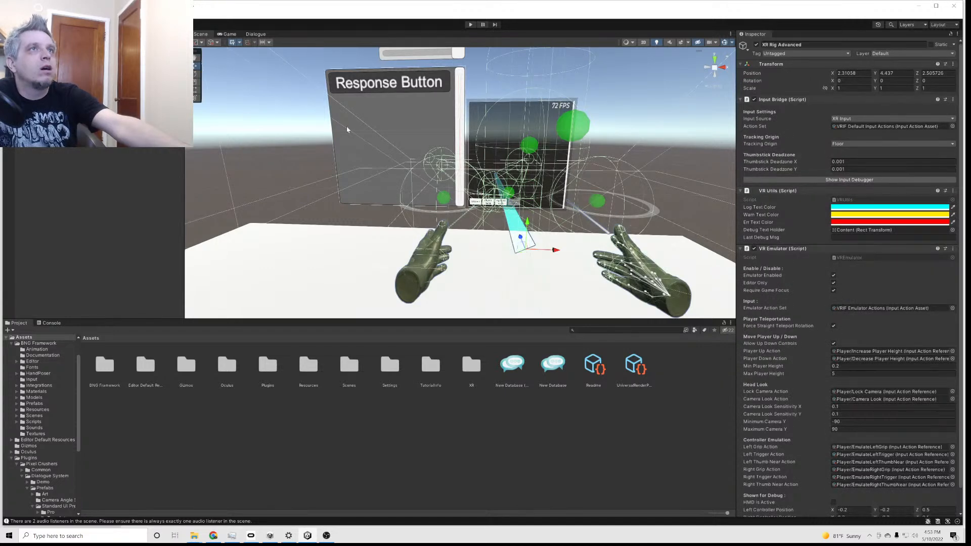